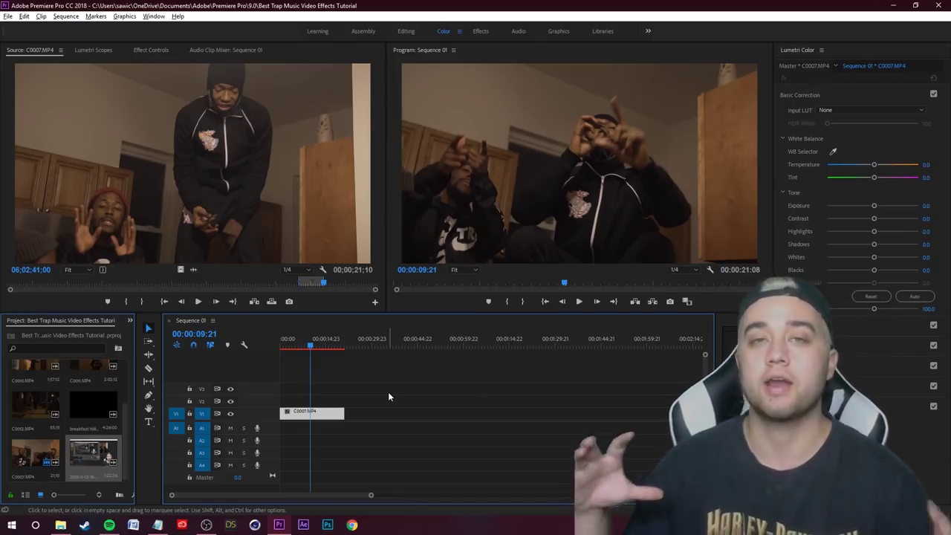
Apply the Sam Kolder Tone LUT as the creative look on the C0007.MP4 clip.
left_click(468, 397)
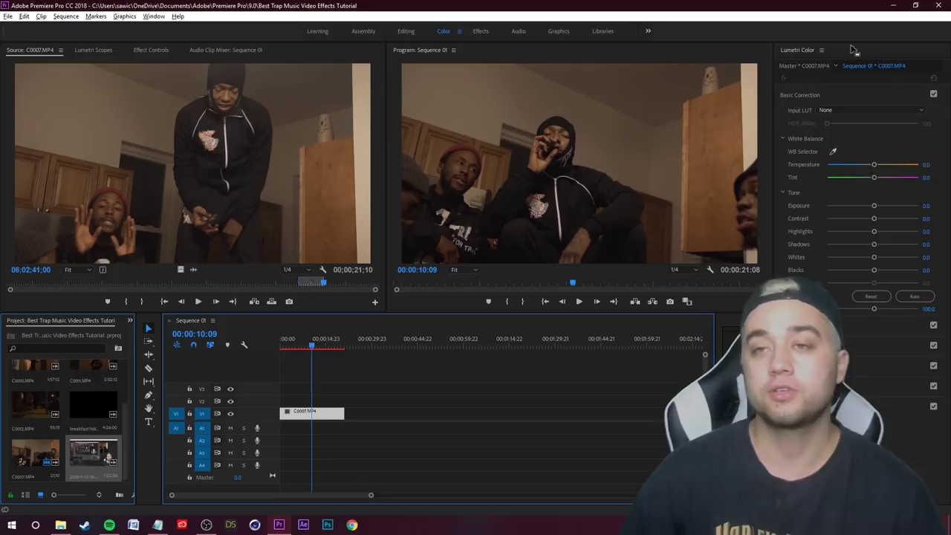
left_click(800, 95)
left_click(793, 117)
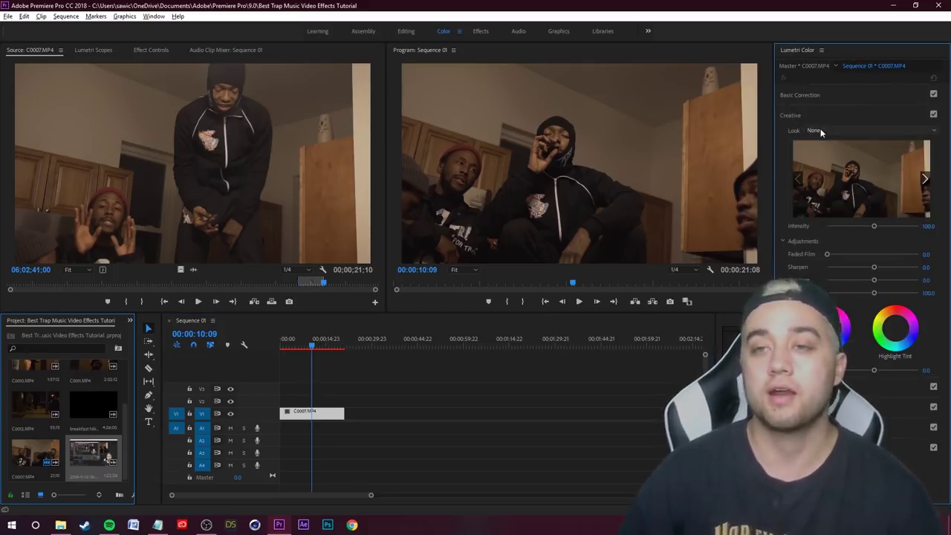
left_click(829, 131)
scroll(883, 284, "down", 3)
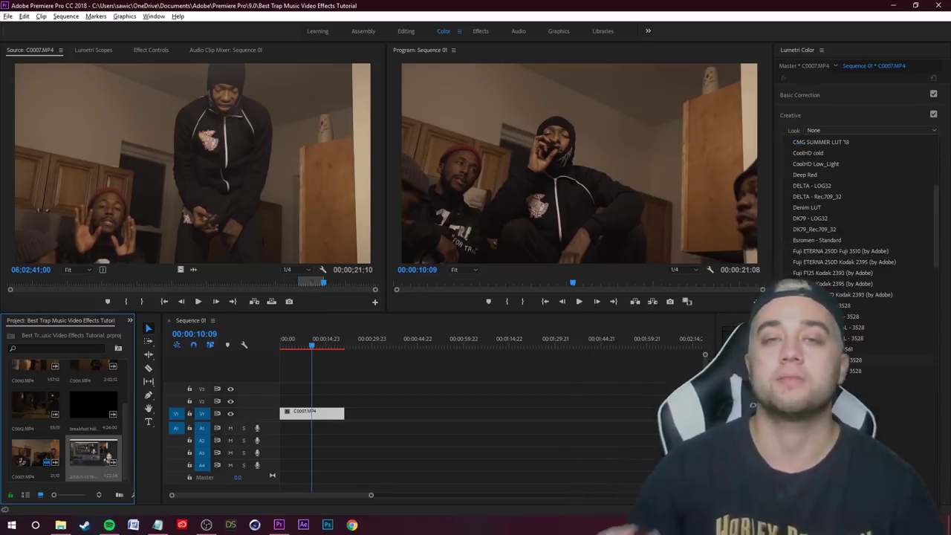
scroll(862, 253, "down", 3)
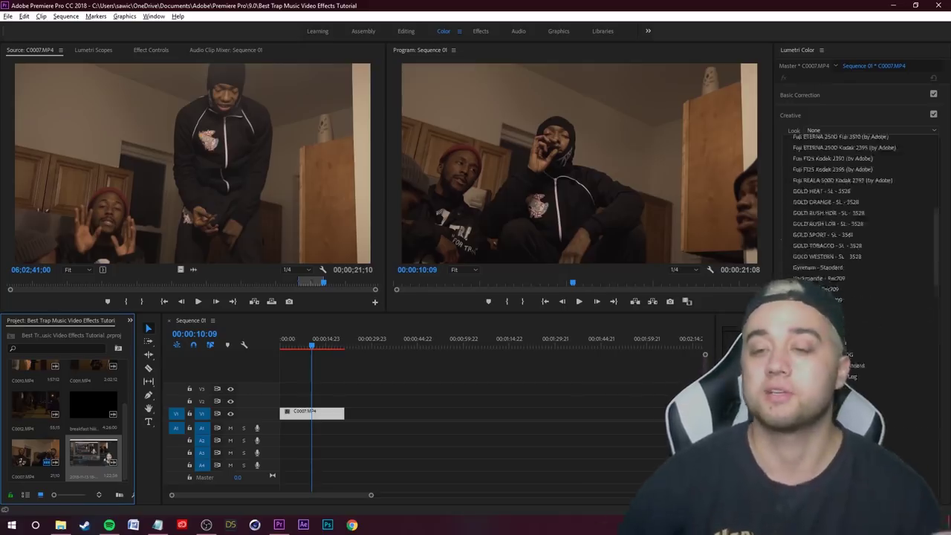
scroll(862, 253, "down", 2)
scroll(869, 383, "down", 5)
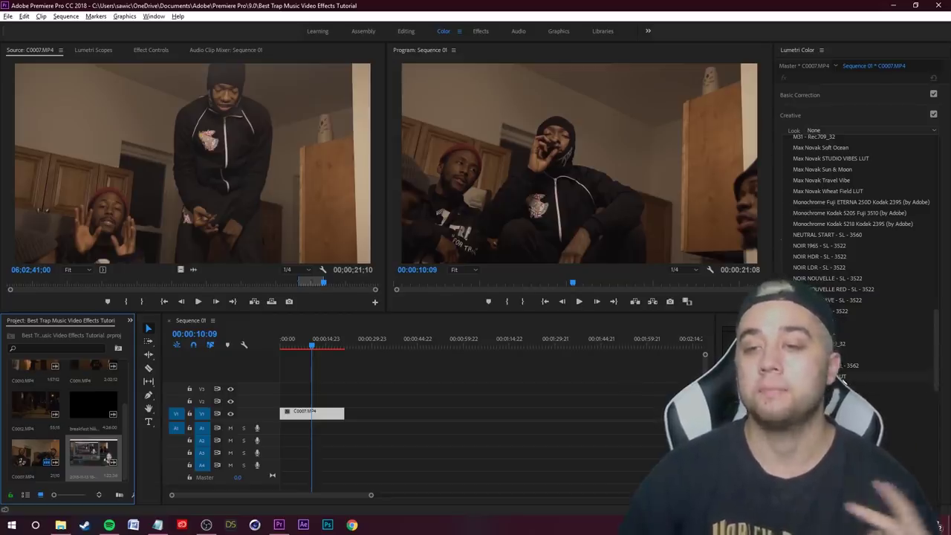
left_click(842, 379)
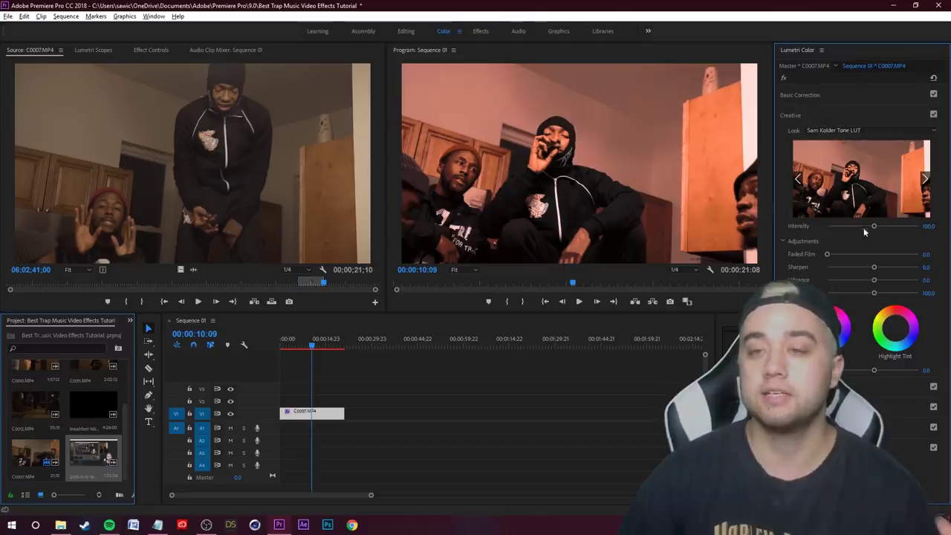
Lower the look's intensity to about 58 and play back the clip enlarged to check the colours.
left_click_drag(862, 228, 854, 227)
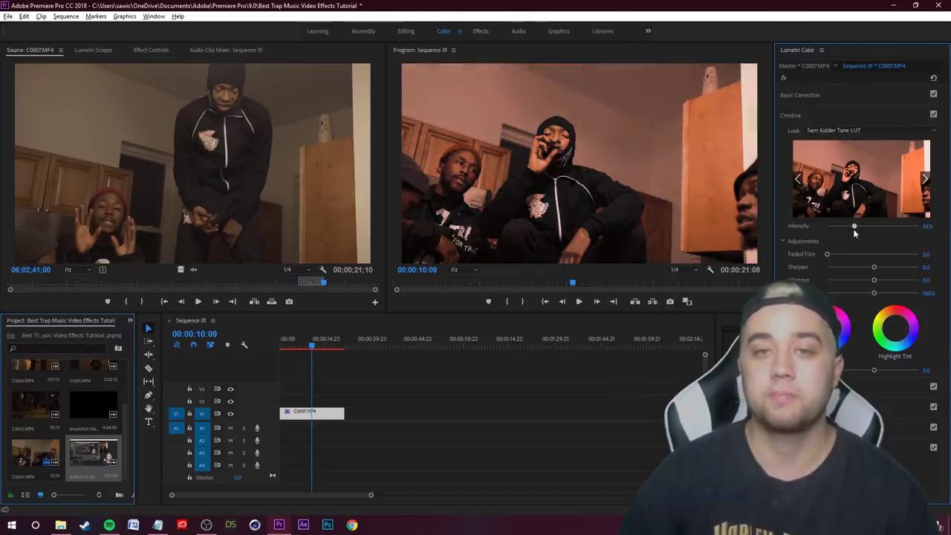
key("grave")
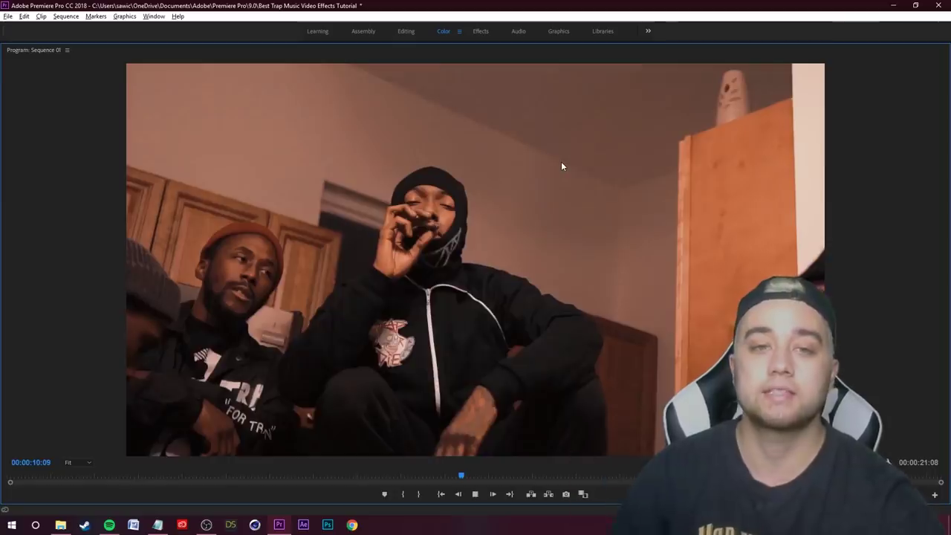
key("space")
key("grave")
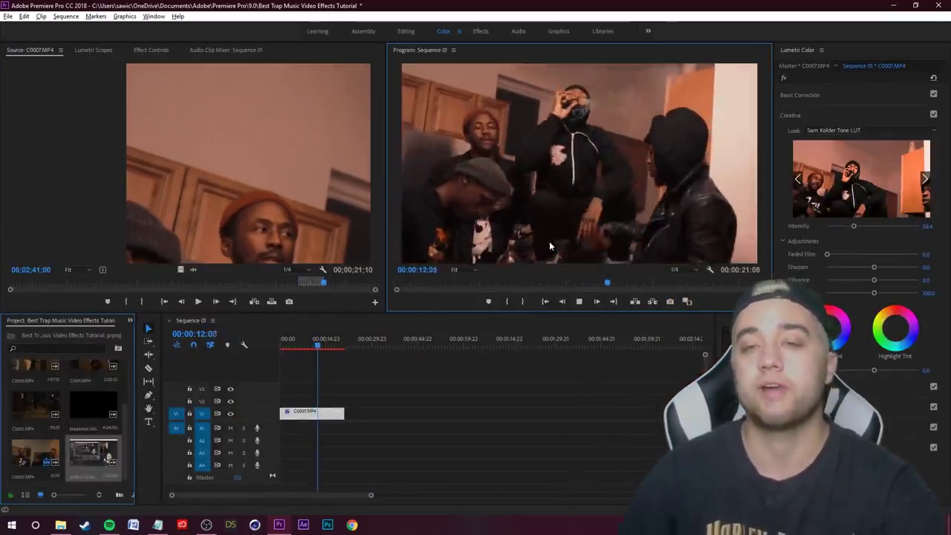
key("space")
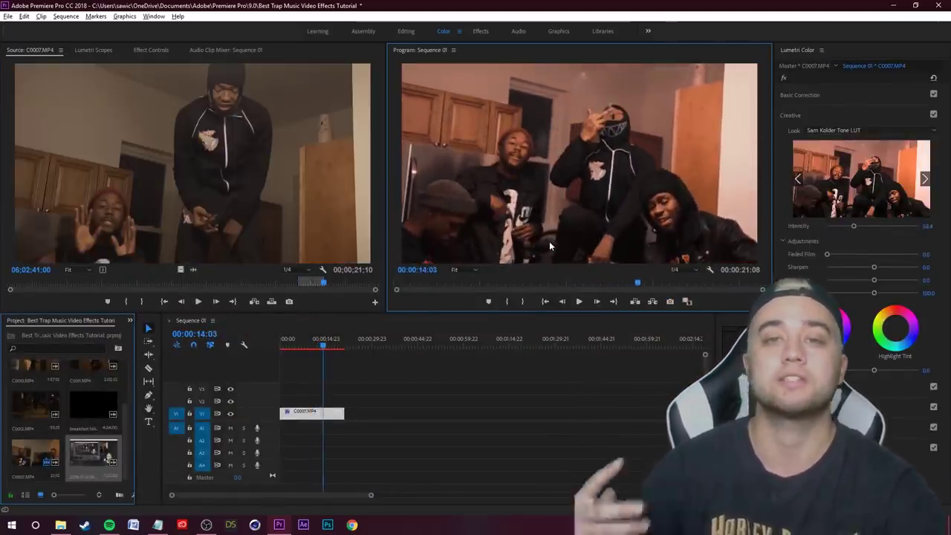
Replace the C0007.MP4 clip's creative look with IWLTBAP Humble - Standard.
left_click(530, 401)
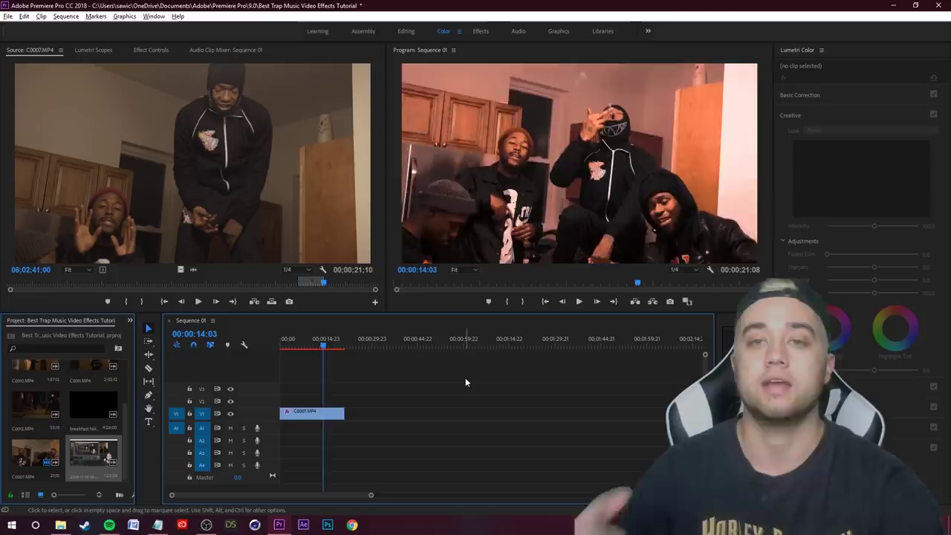
left_click(298, 413)
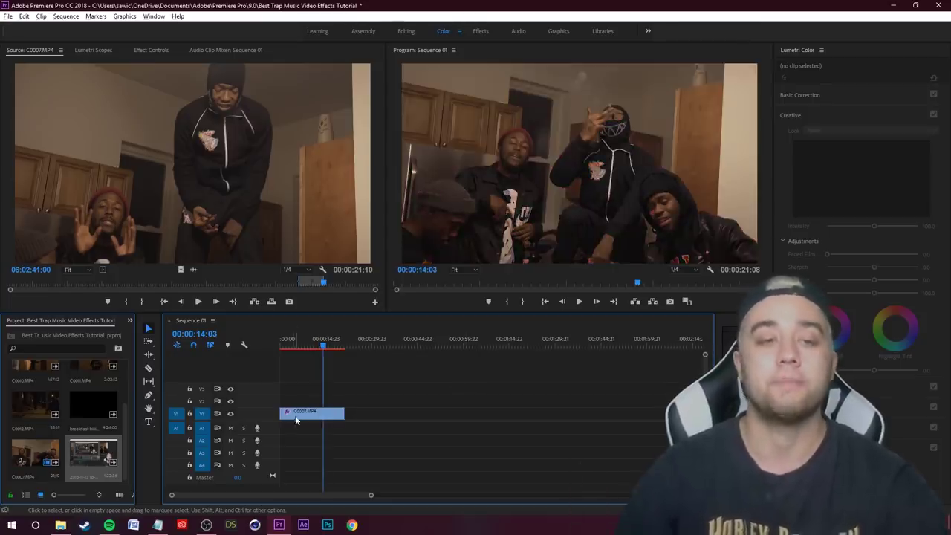
left_click(867, 130)
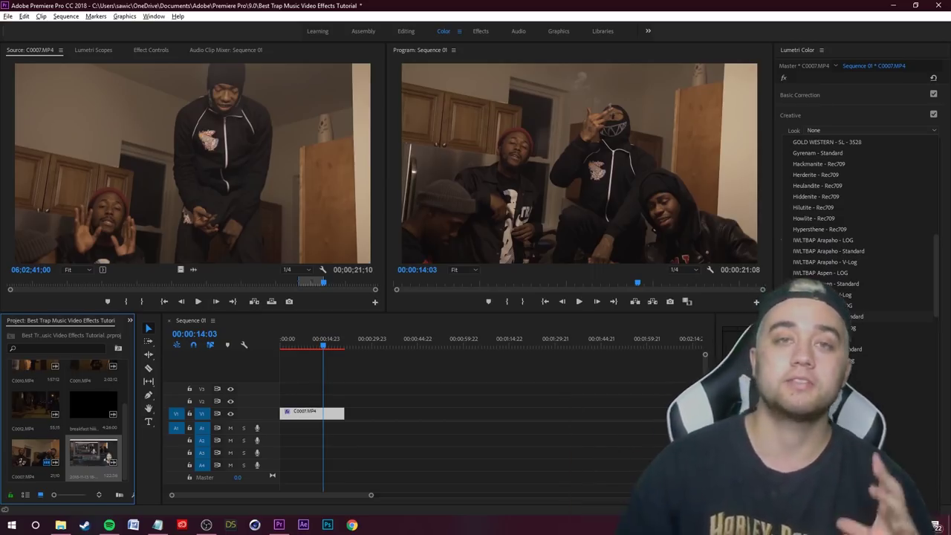
key("Escape")
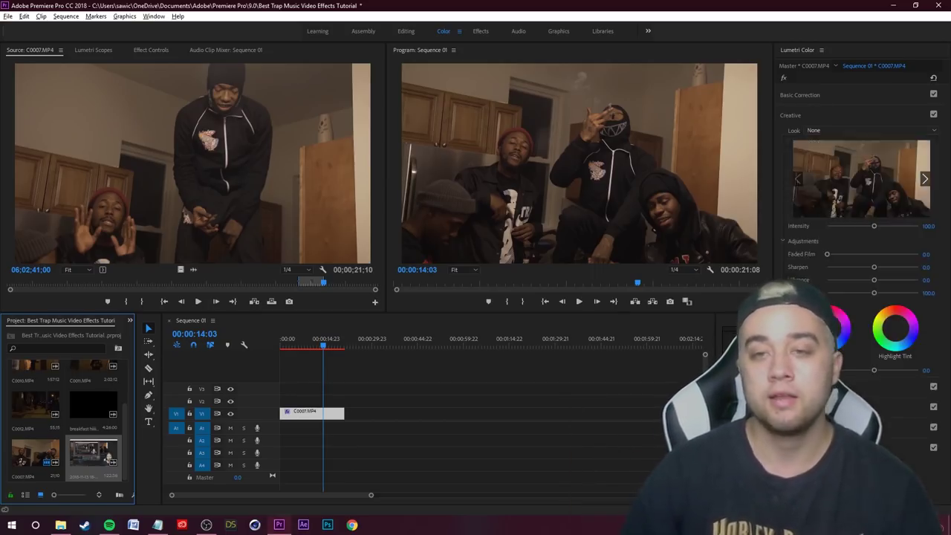
left_click(881, 130)
Switch the creative correction off and on repeatedly to compare the clip with and without the look.
left_click(933, 115)
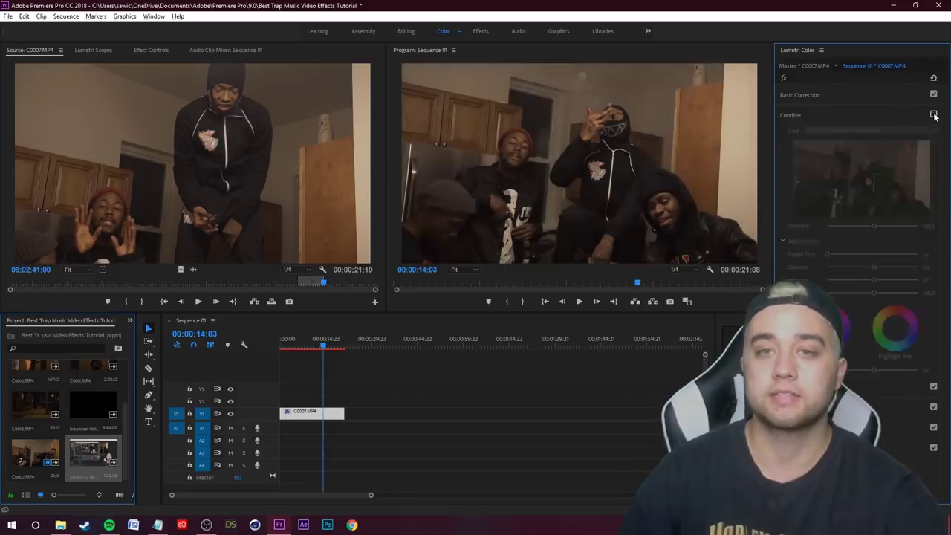
left_click(933, 115)
left_click(933, 115)
left_click(933, 115)
left_click(933, 115)
left_click(933, 116)
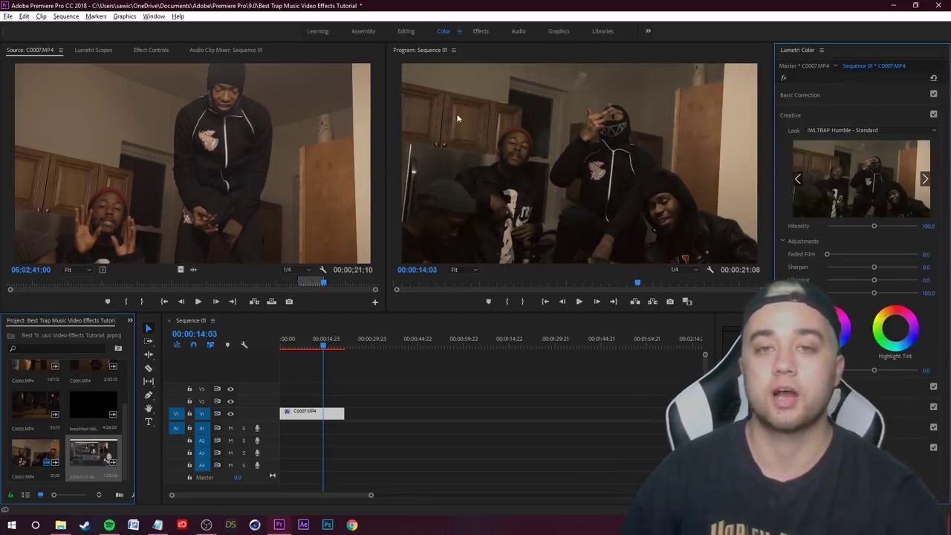
Set the clip's exposure to 0.7 and contrast to 55.7 in the basic correction, and try tint at -2.7.
left_click(853, 97)
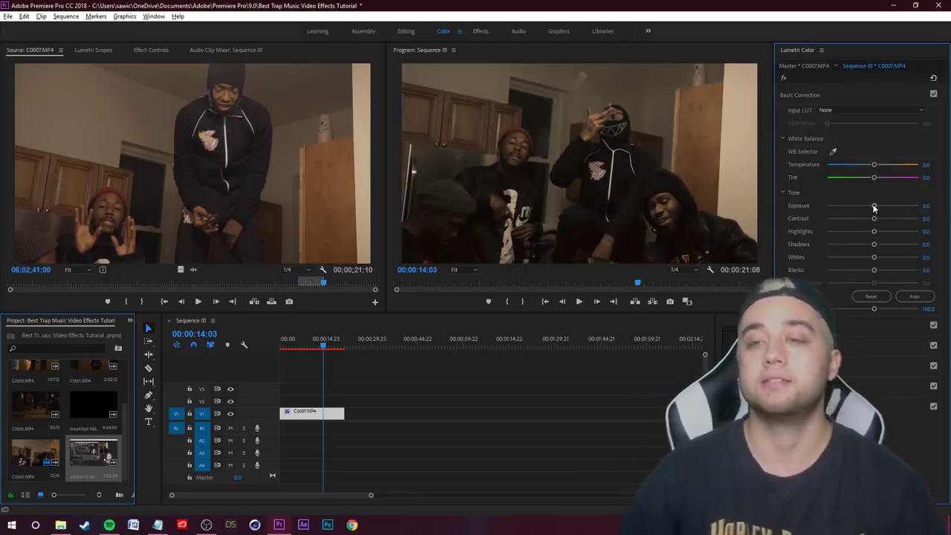
left_click_drag(880, 209, 884, 237)
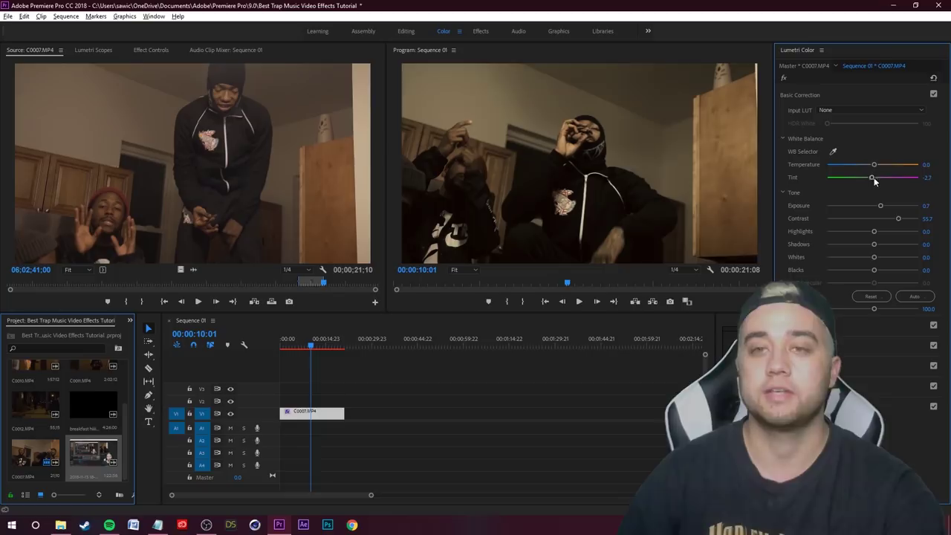
left_click_drag(874, 181, 868, 180)
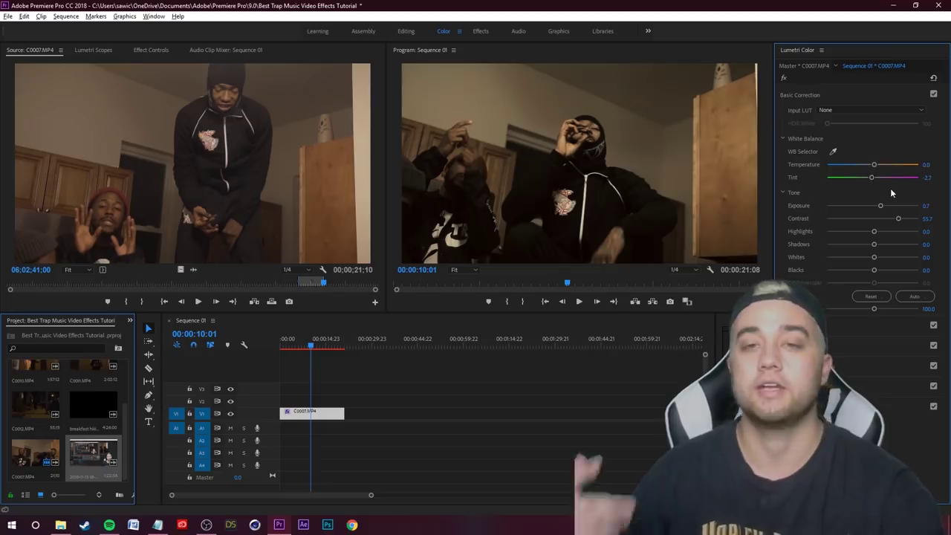
Change the clip's creative look to Beyond the Pines LUT and lower its intensity to about 65.
left_click(326, 340)
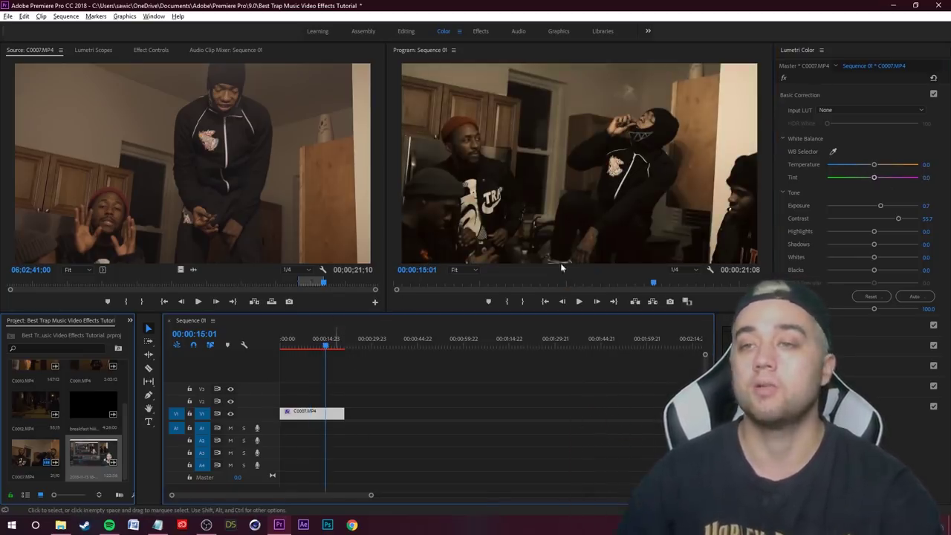
left_click(855, 130)
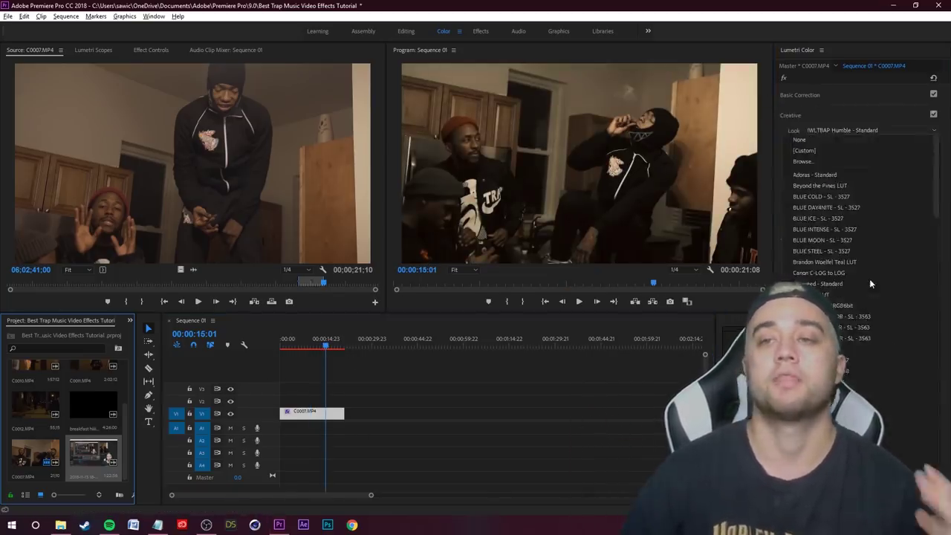
left_click(833, 186)
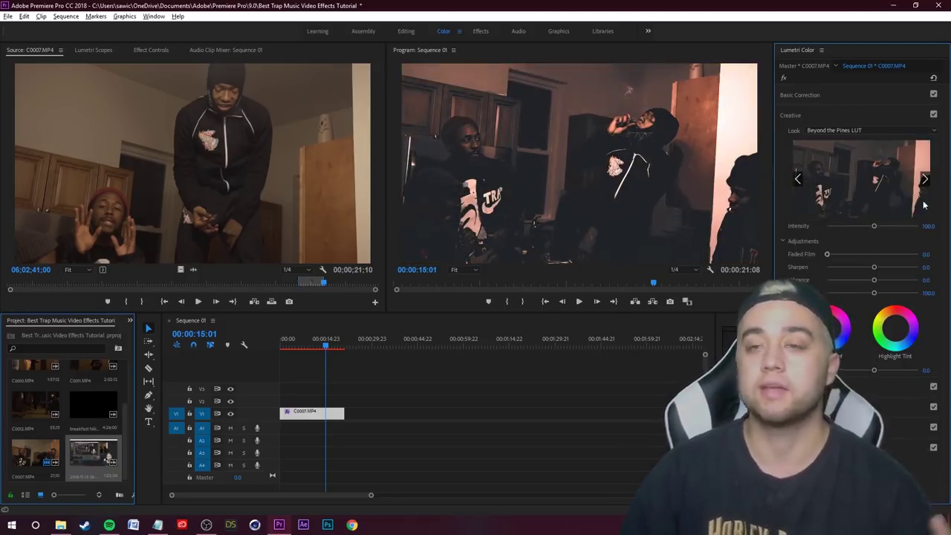
left_click(850, 226)
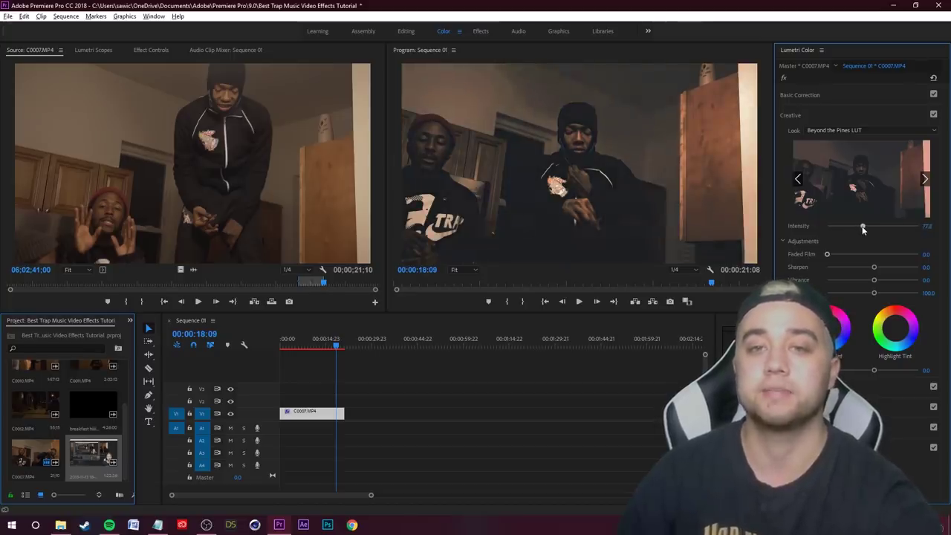
Play back the graded clip from several points, including an enlarged preview, to examine the look.
key("grave")
key("grave")
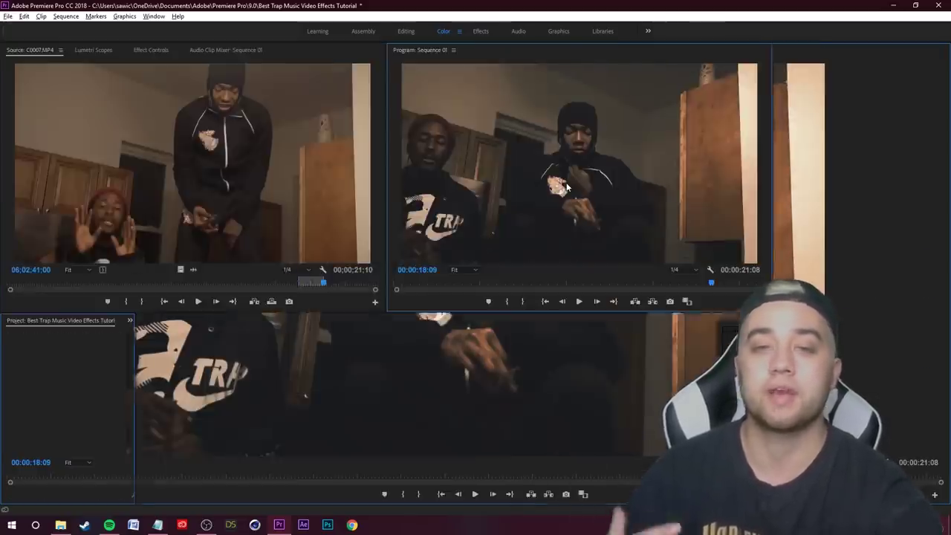
key("space")
key("space")
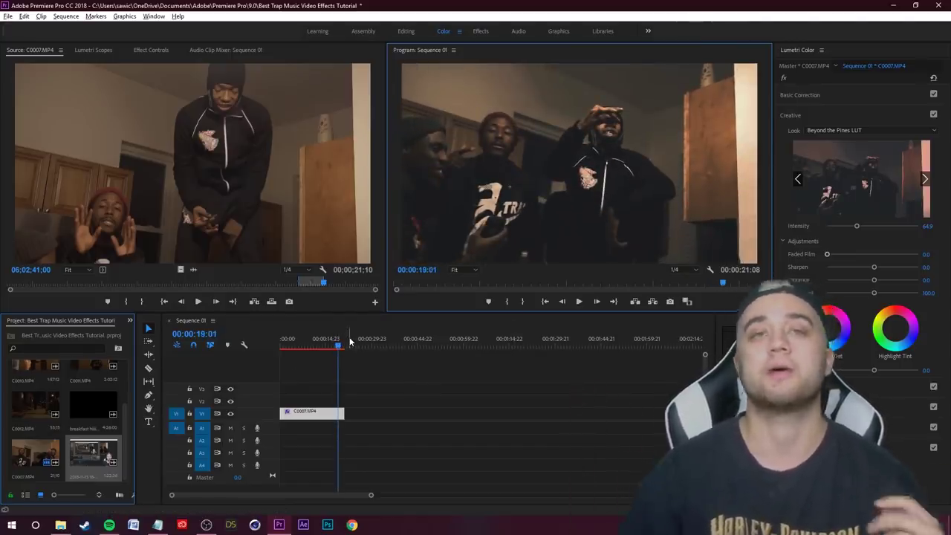
left_click(318, 343)
left_click(303, 346)
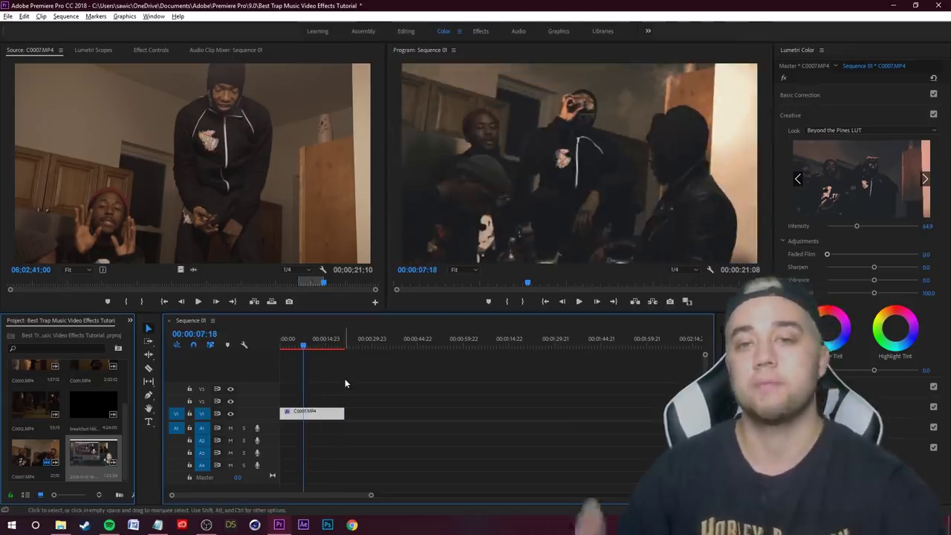
key("space")
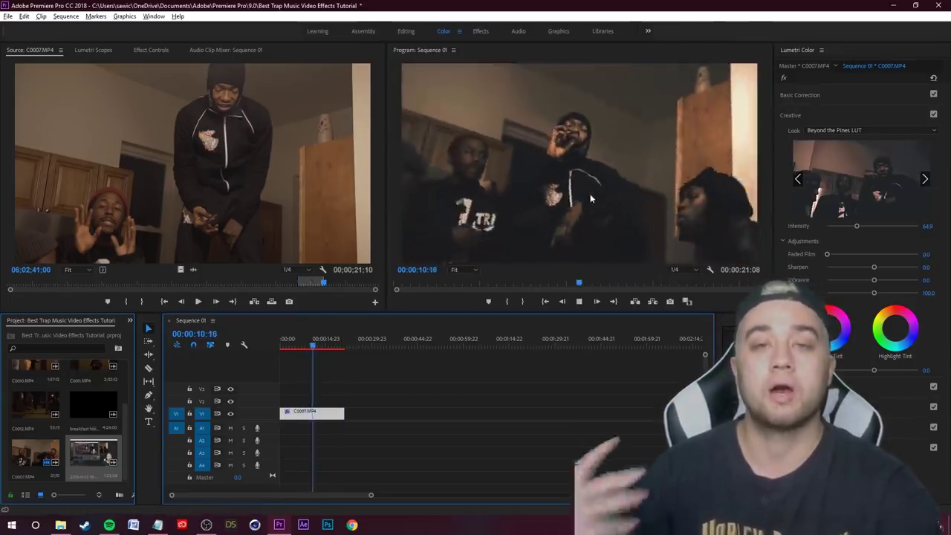
key("space")
Set the clip's contrast to 20, tint to -37.3 and temperature to -10.3, undoing a trial temperature of -100.
left_click(800, 95)
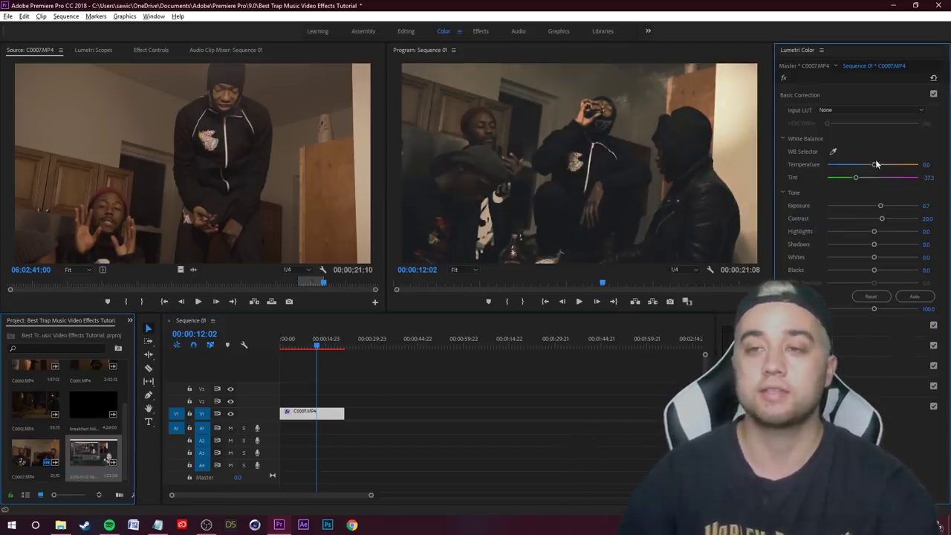
key("space")
left_click_drag(875, 163, 866, 164)
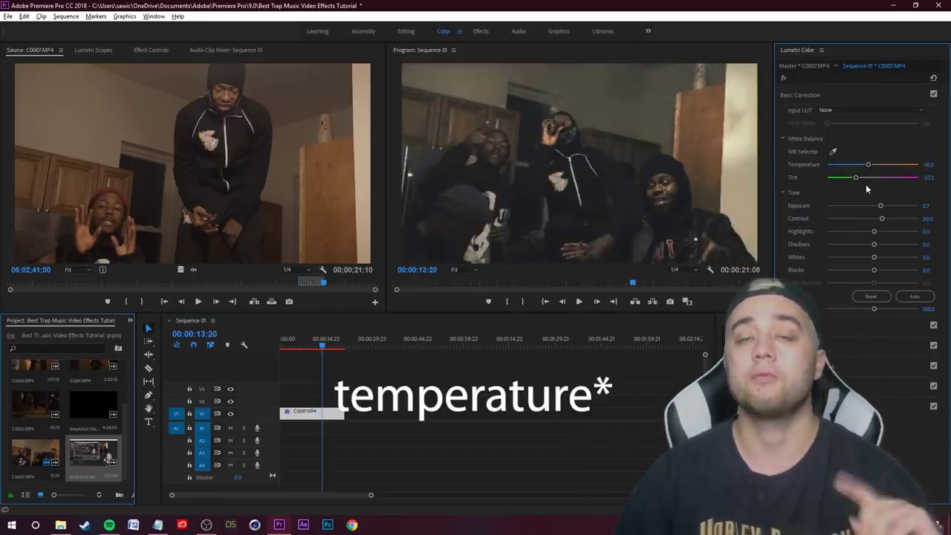
left_click_drag(837, 166, 821, 169)
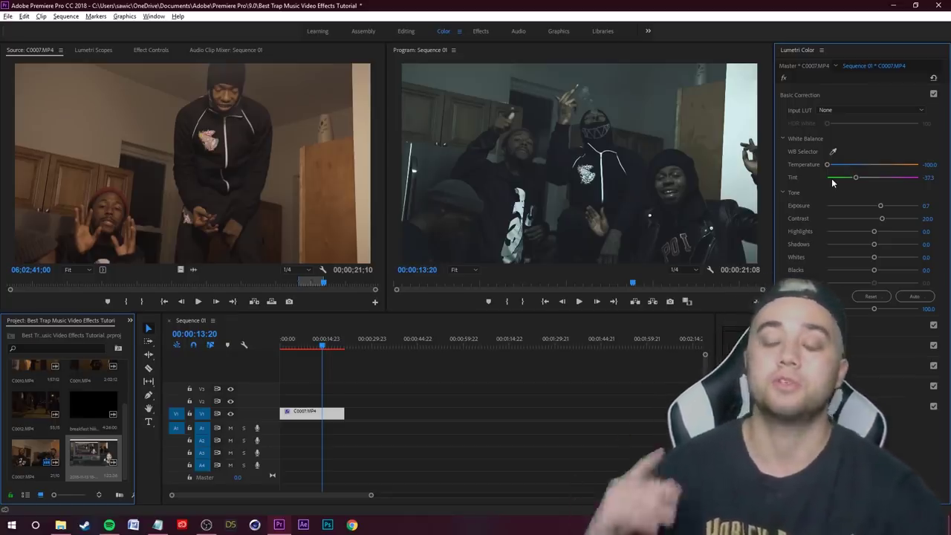
key("ctrl+z")
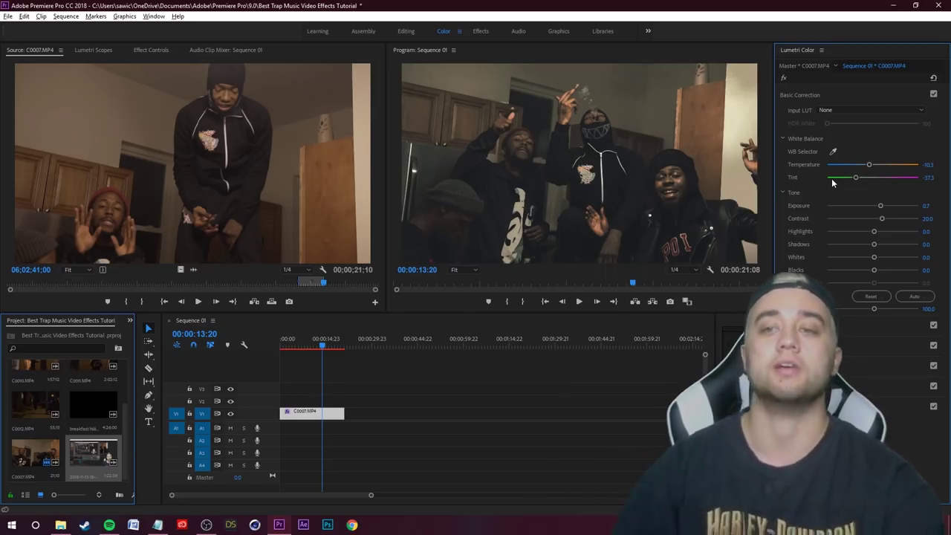
Raise the clip's whites to 33 and check the grade in the enlarged preview.
left_click_drag(873, 257, 880, 258)
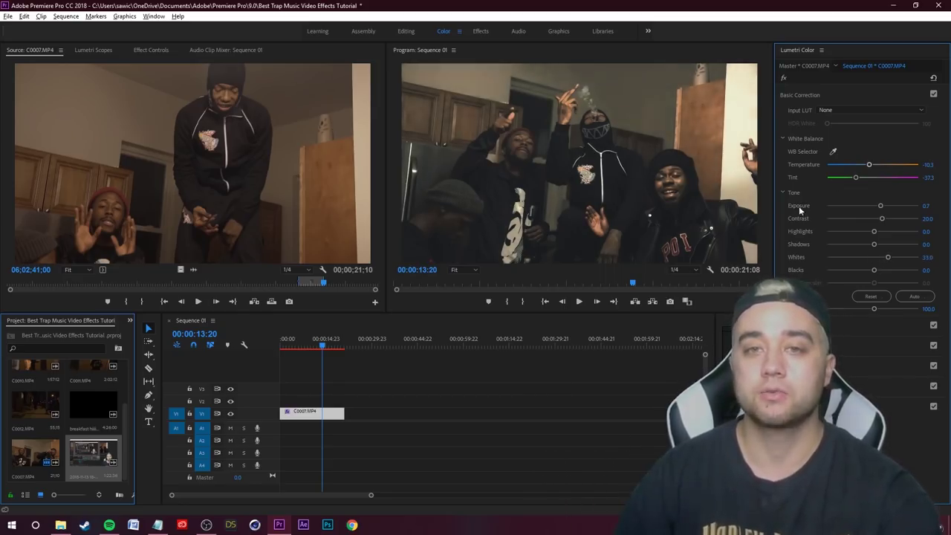
key("grave")
key("grave")
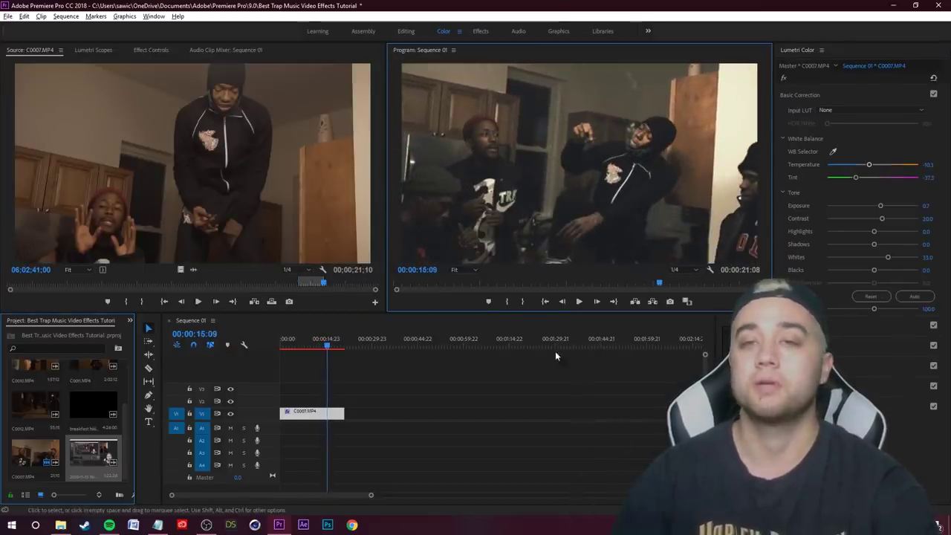
Search the effects library for noise.
left_click(131, 321)
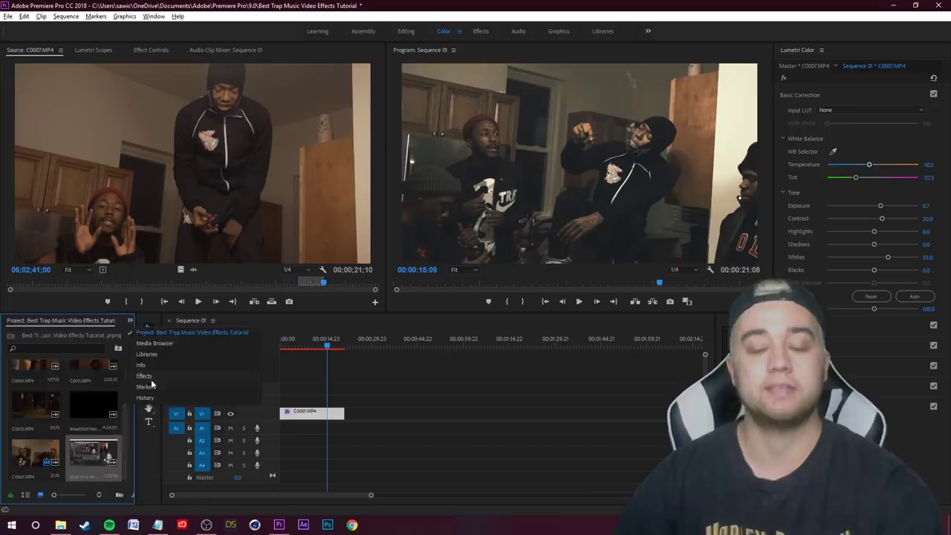
left_click(151, 380)
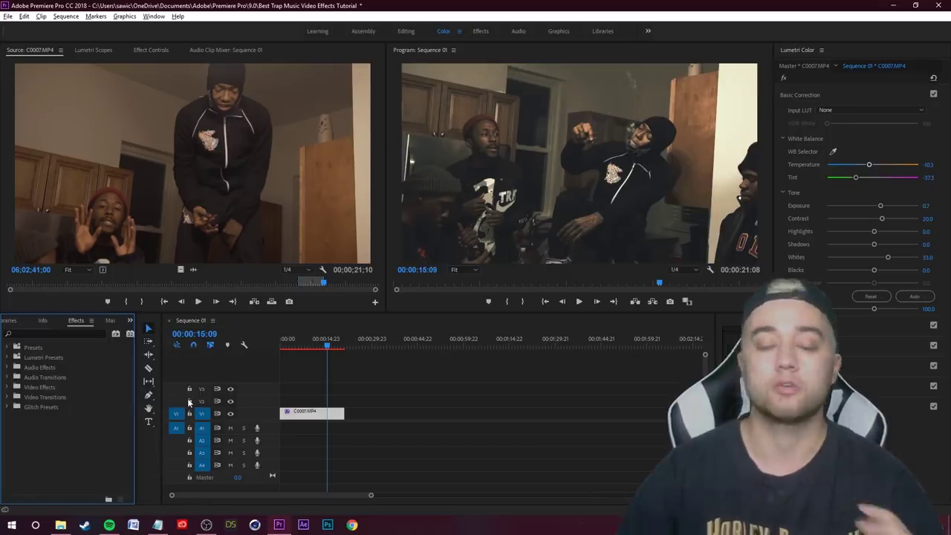
left_click(46, 334)
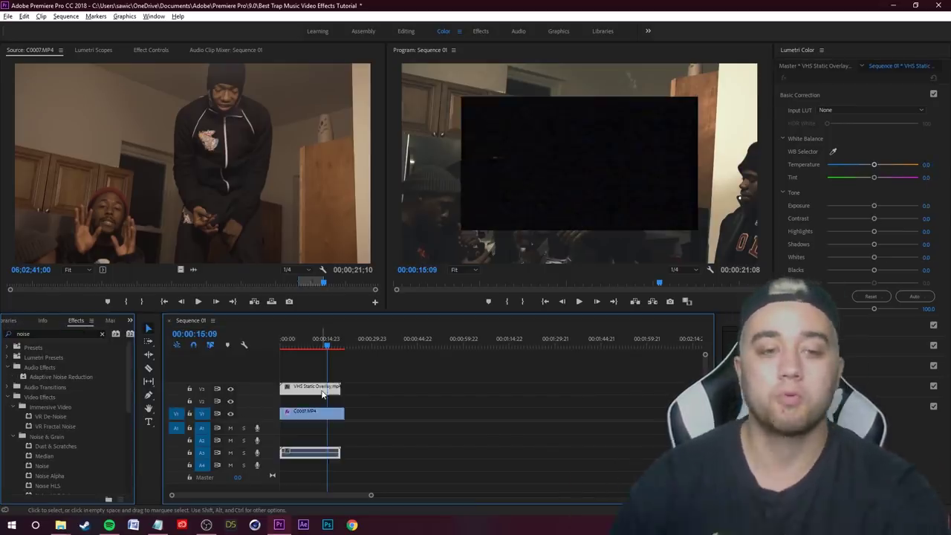
Scale the VHS Static Overlay clip above the footage to the frame size.
right_click(319, 413)
left_click(363, 389)
left_click(435, 383)
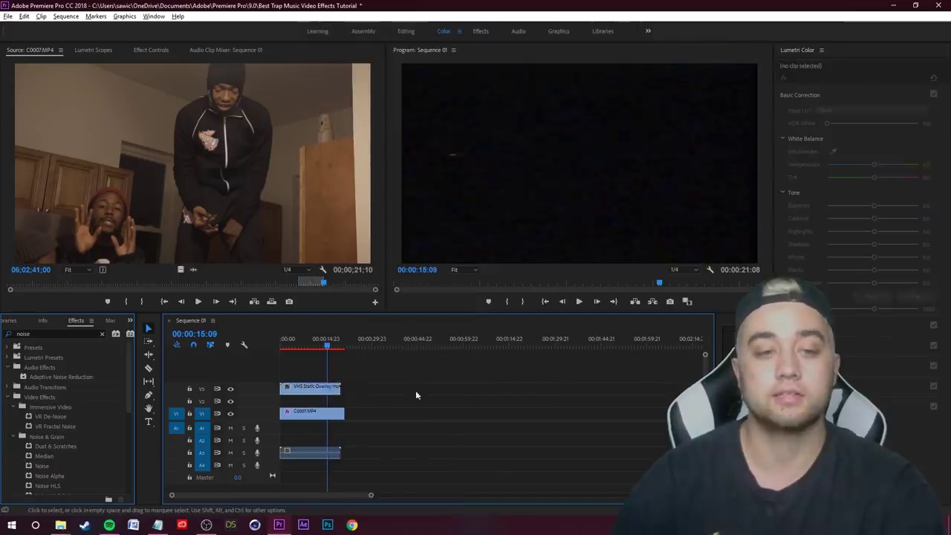
left_click(324, 393)
left_click(379, 405)
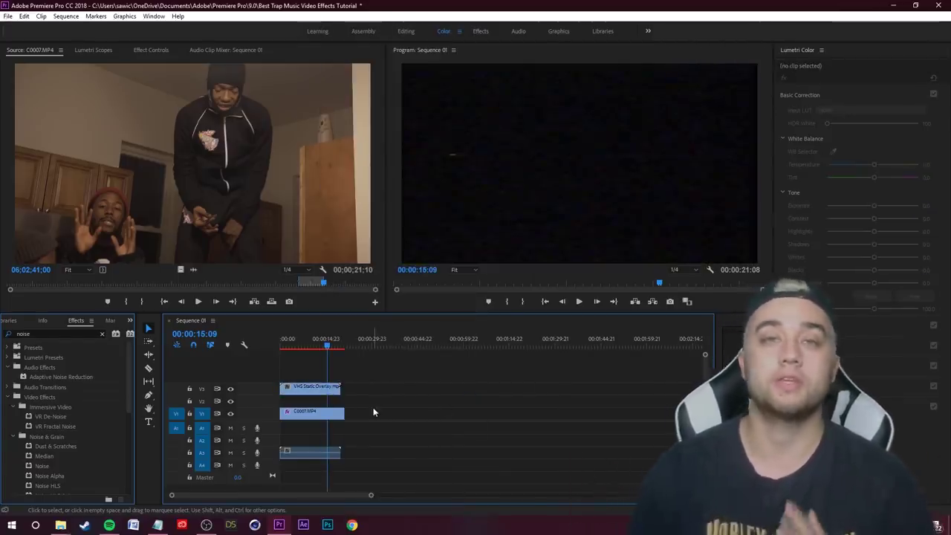
Set the VHS Static Overlay's blend mode to Screen and play back the result over the footage.
left_click(319, 388)
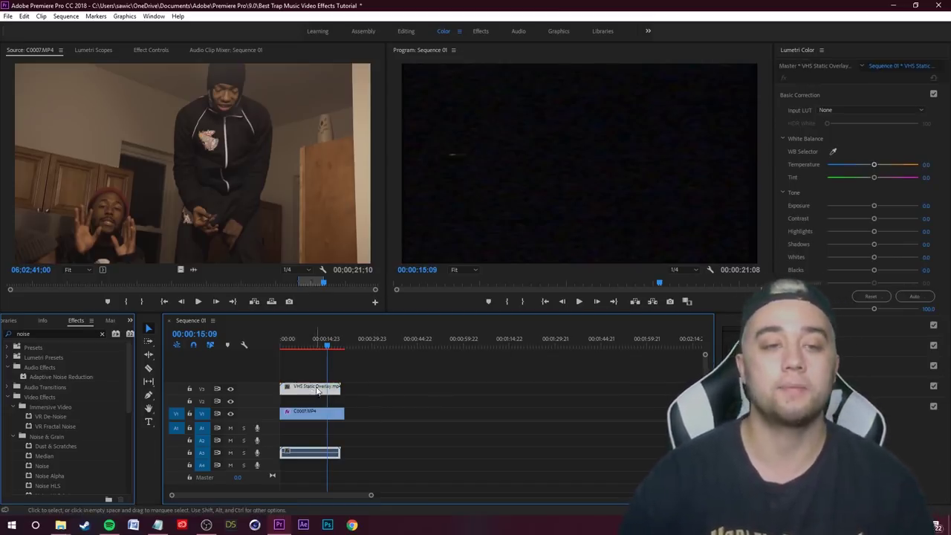
left_click(151, 50)
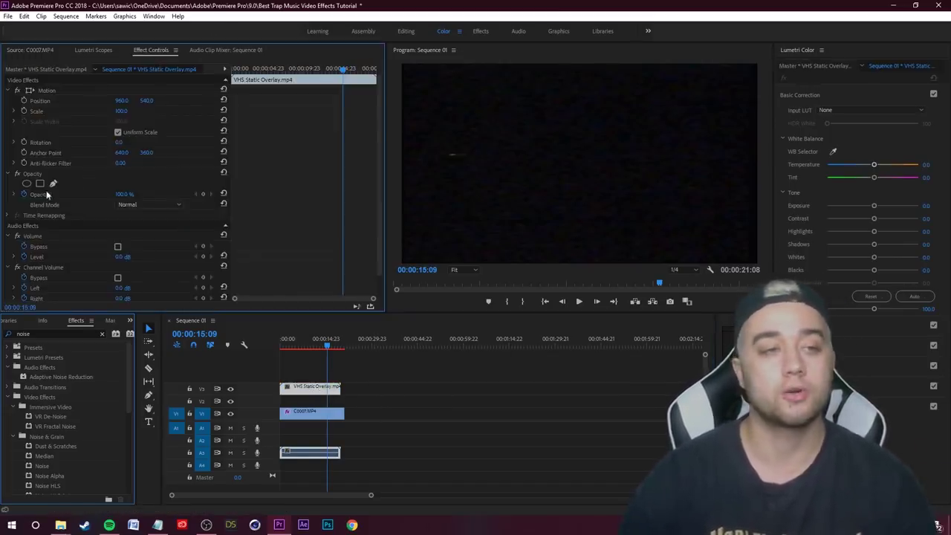
left_click(151, 205)
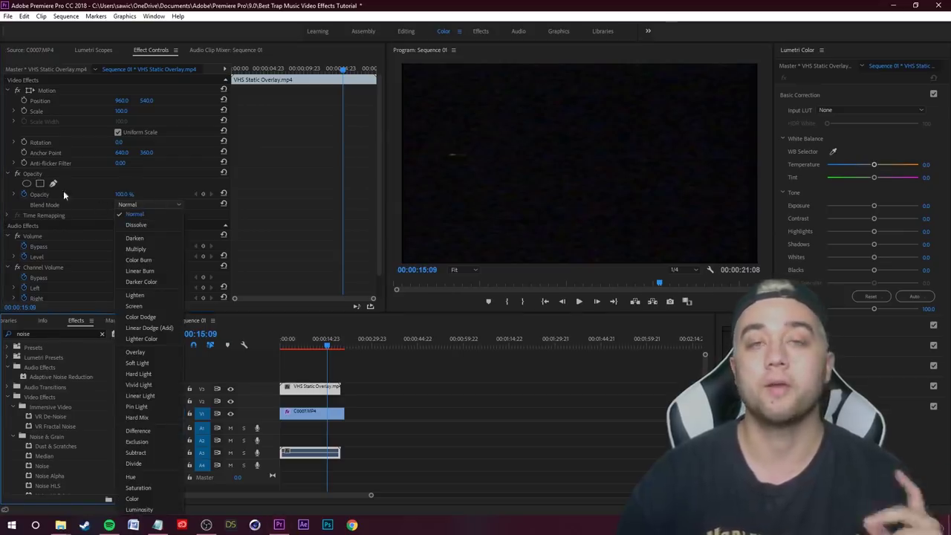
left_click(137, 305)
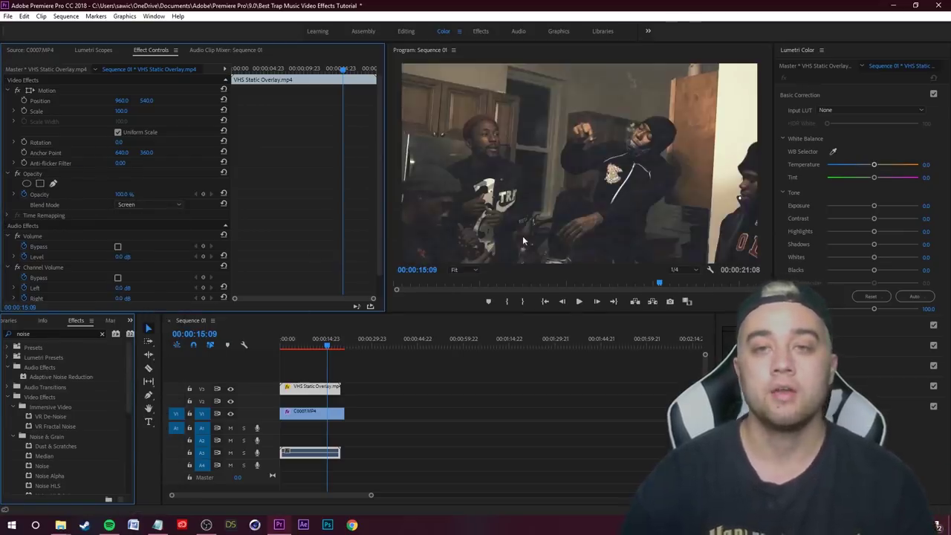
key("space")
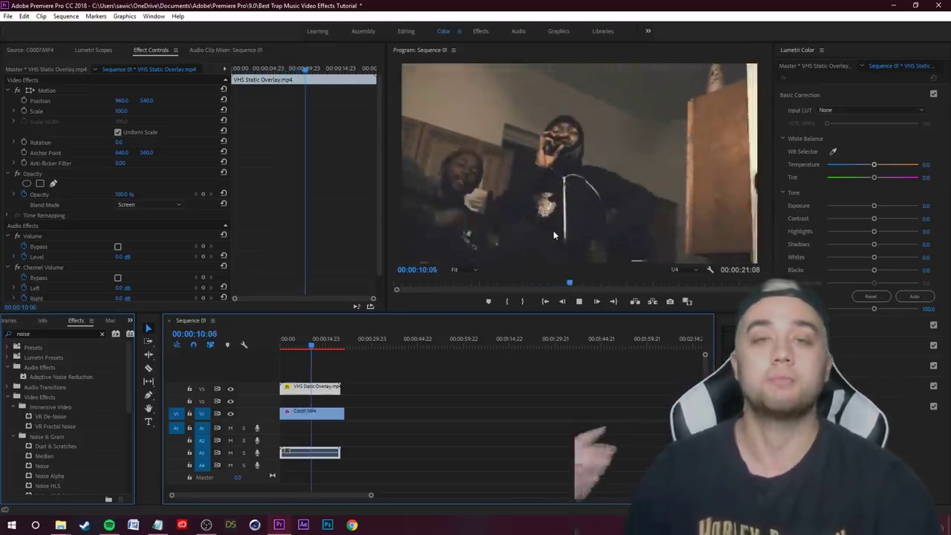
key("space")
Place the Film Scratch Overlay from the Free VHS Overlay folder above C0007.MP4 and delete the VHS Static Overlay.
mouse_move(61, 521)
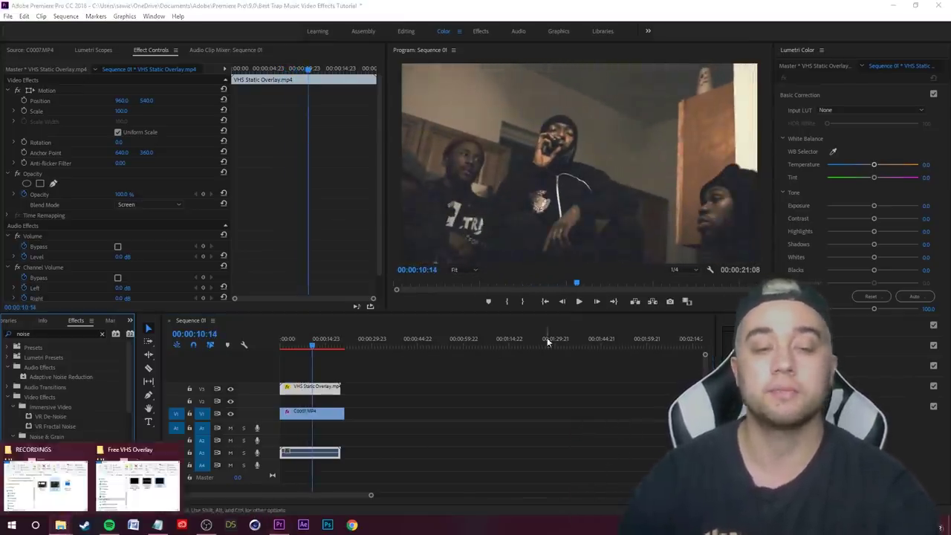
left_click(99, 490)
left_click_drag(696, 276, 318, 379)
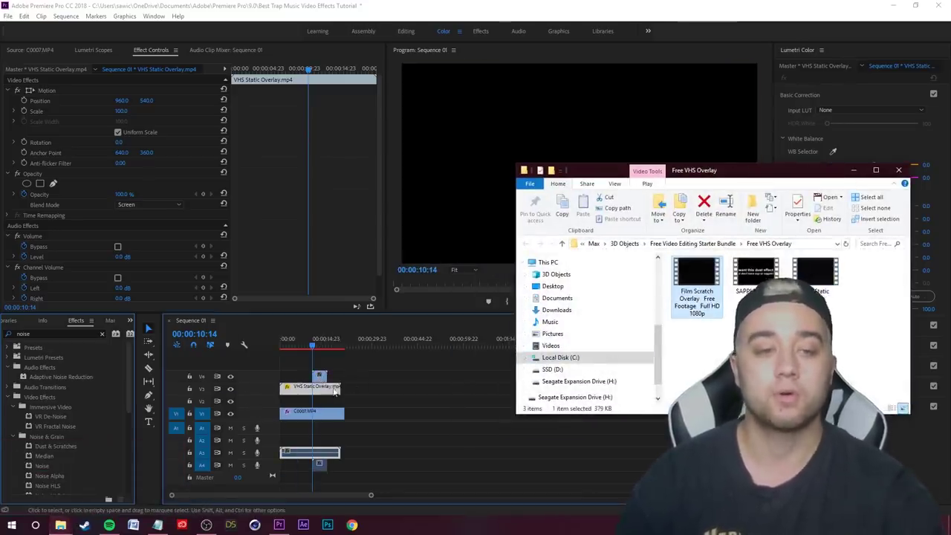
left_click(338, 387)
key("Delete")
Scale the Film Scratch Overlay clip to the frame size.
left_click(322, 382)
right_click(321, 380)
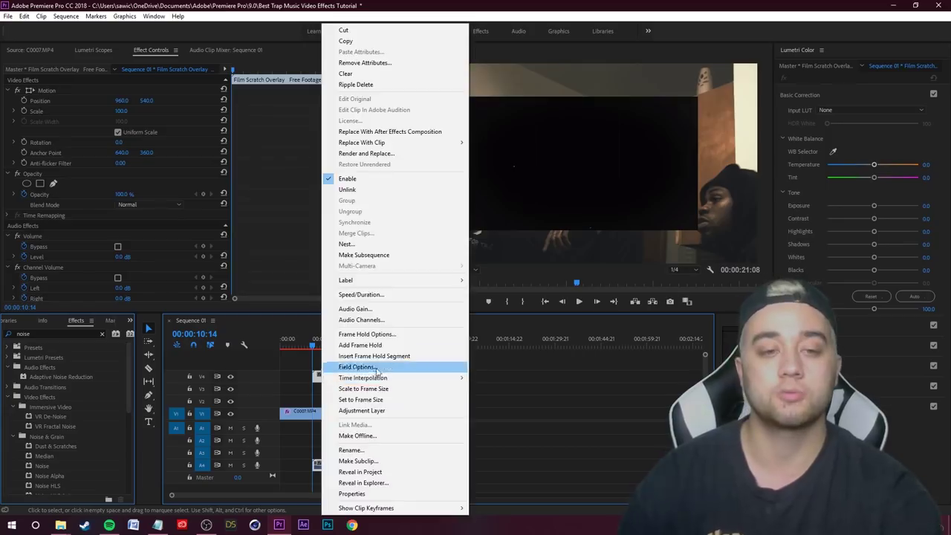
left_click(357, 388)
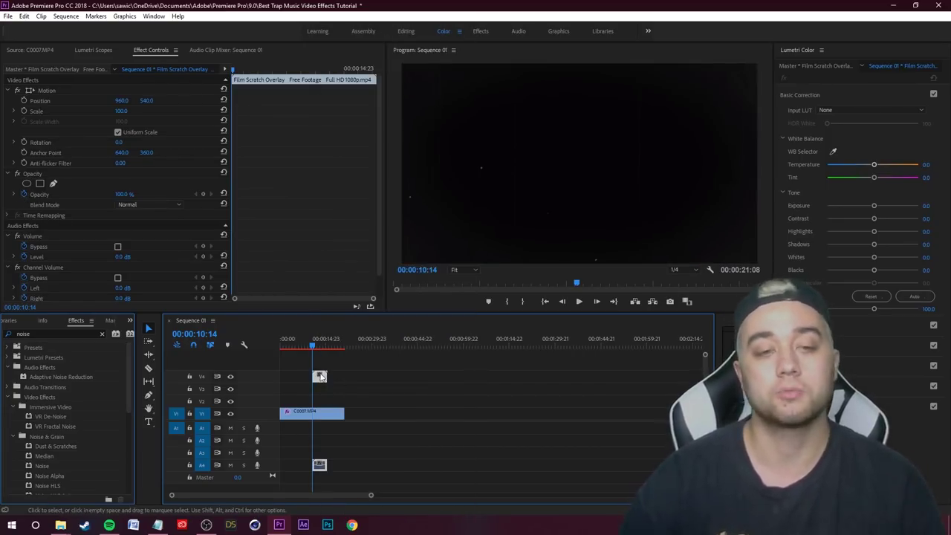
Turn off the Film Scratch Overlay's opacity animation, set its blend mode to Screen and play back the result.
left_click(25, 195)
left_click(17, 173)
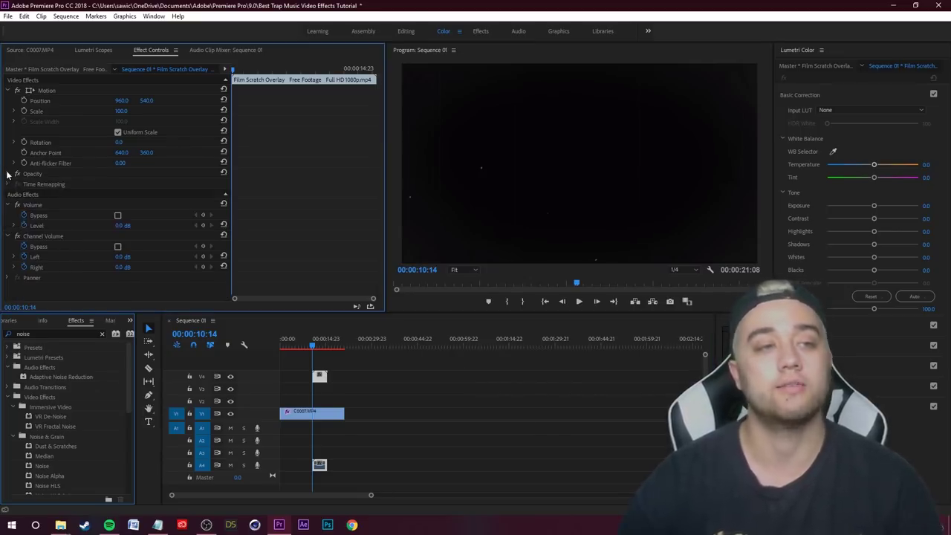
left_click(17, 174)
left_click(151, 205)
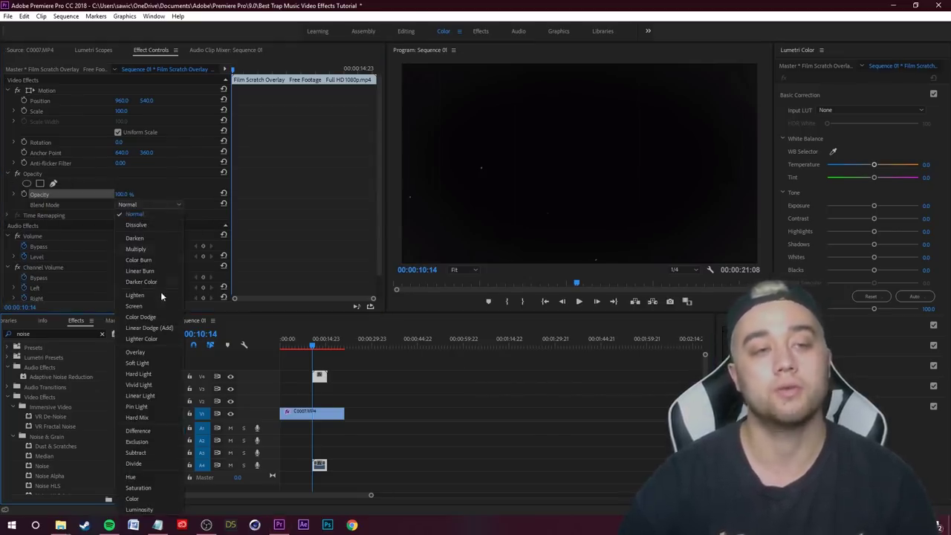
left_click(134, 306)
key("space")
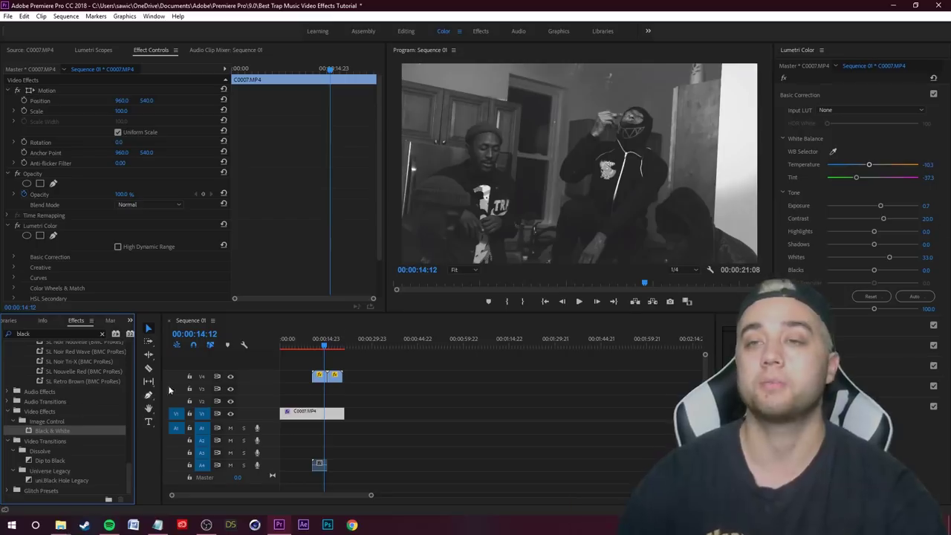
Try a contrast of 100 on the black-and-white C0007.MP4 clip and undo it together with the Black & White effect.
left_click_drag(884, 219, 920, 222)
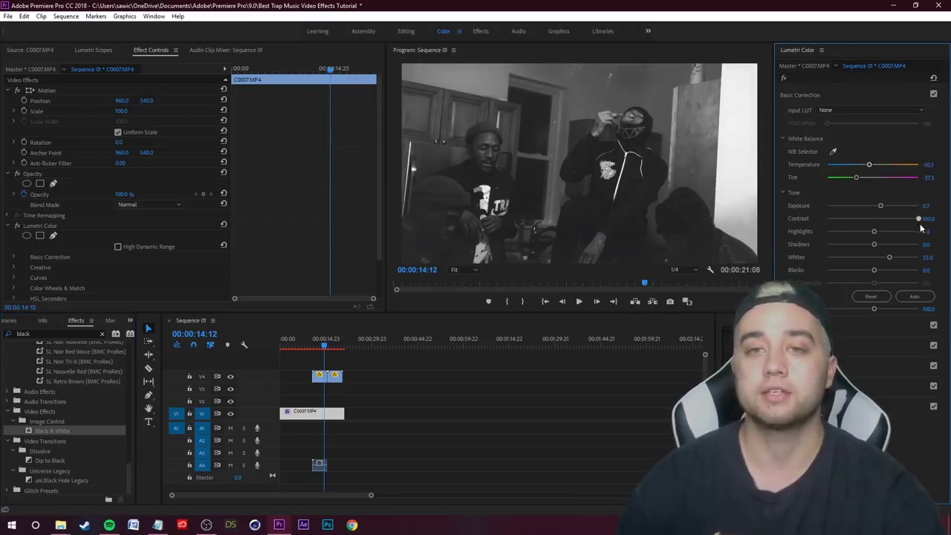
key("ctrl+z")
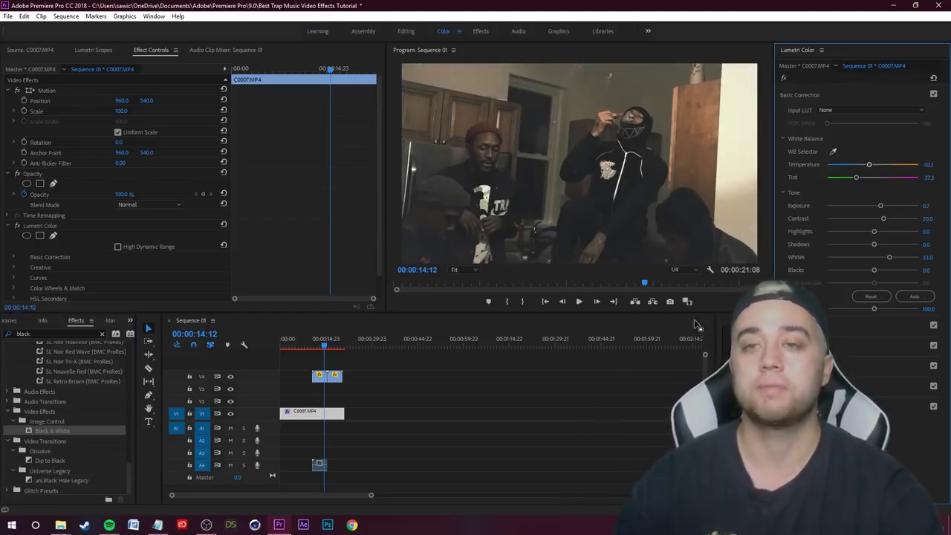
Play back the colour footage under the film scratch overlay from several points to examine the look.
left_click(411, 388)
key("space")
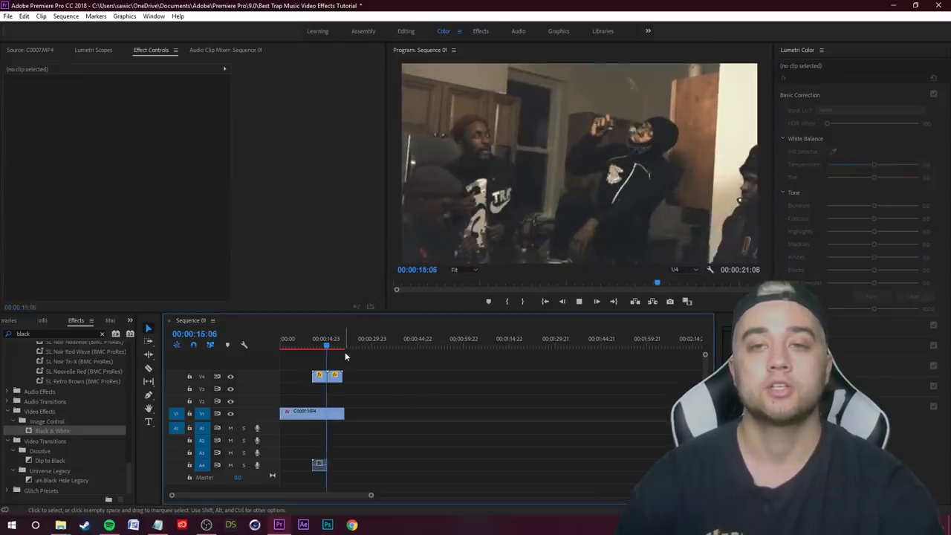
left_click(315, 349)
key("space")
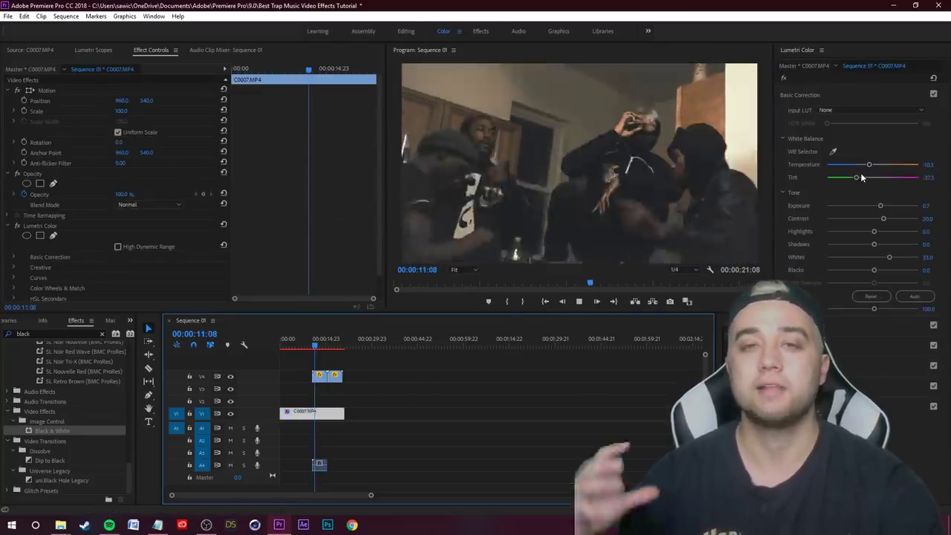
key("space")
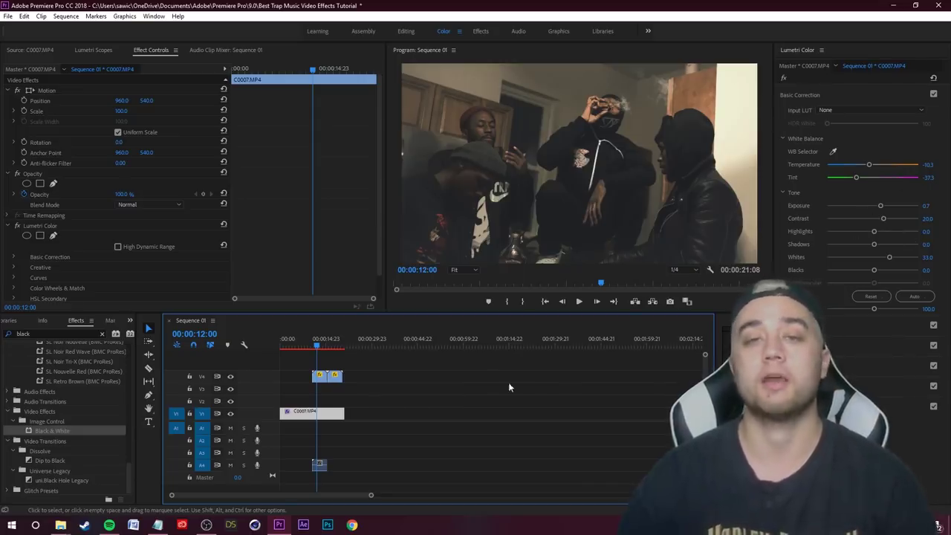
left_click(542, 413)
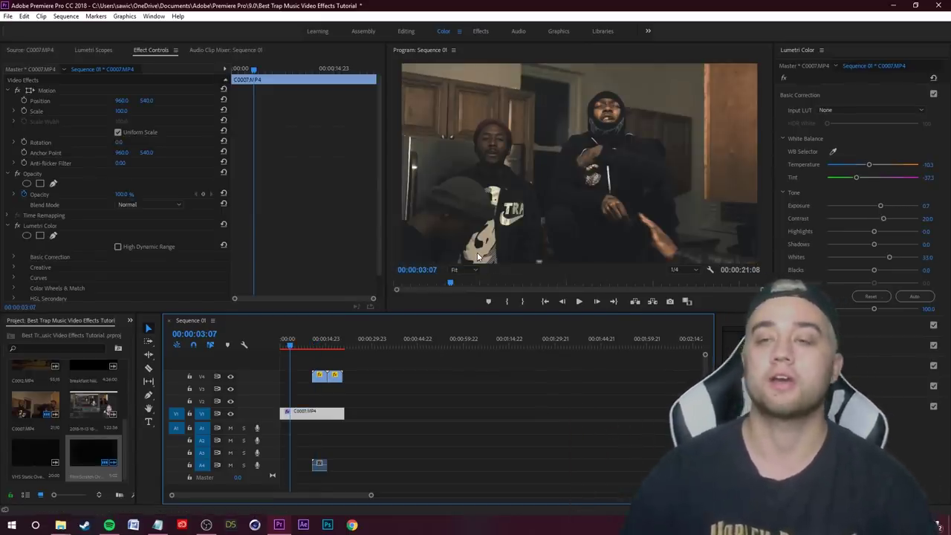
Try a reduced and a strongly raised saturation on C0007.MP4, playing back the footage with each.
left_click(867, 308)
left_click_drag(863, 308, 853, 309)
key("space")
key("space")
left_click(901, 313)
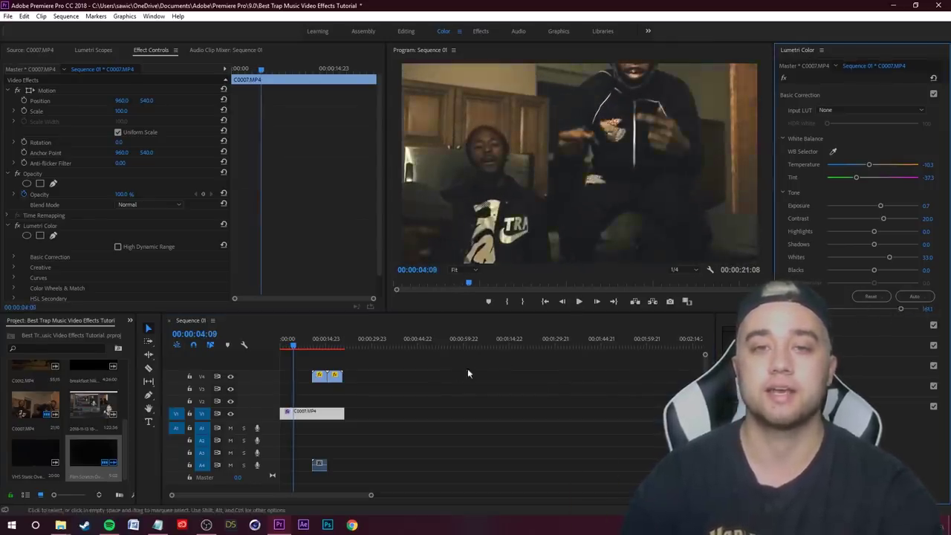
key("space")
key("space")
Set the saturation of C0007.MP4 to 83.2 and play back the timeline, including the film scratch section.
left_click(860, 309)
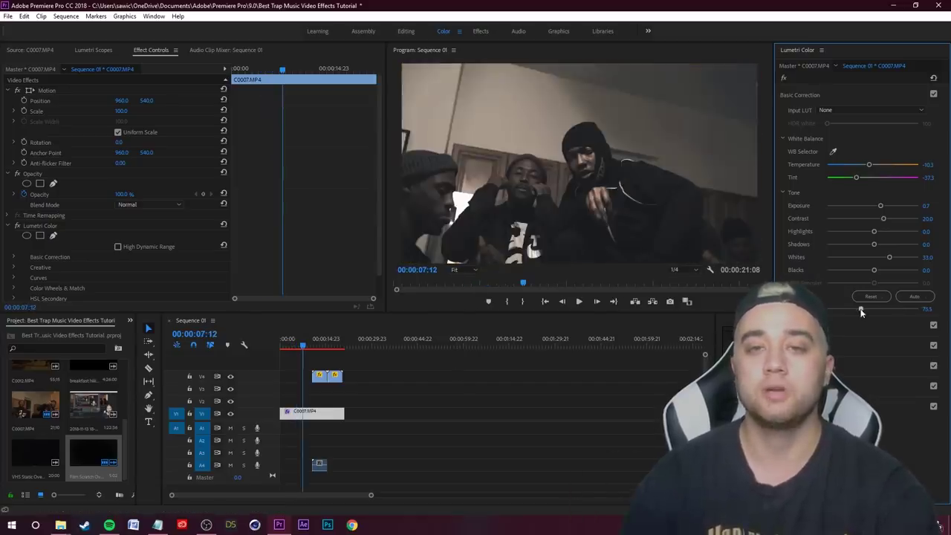
key("space")
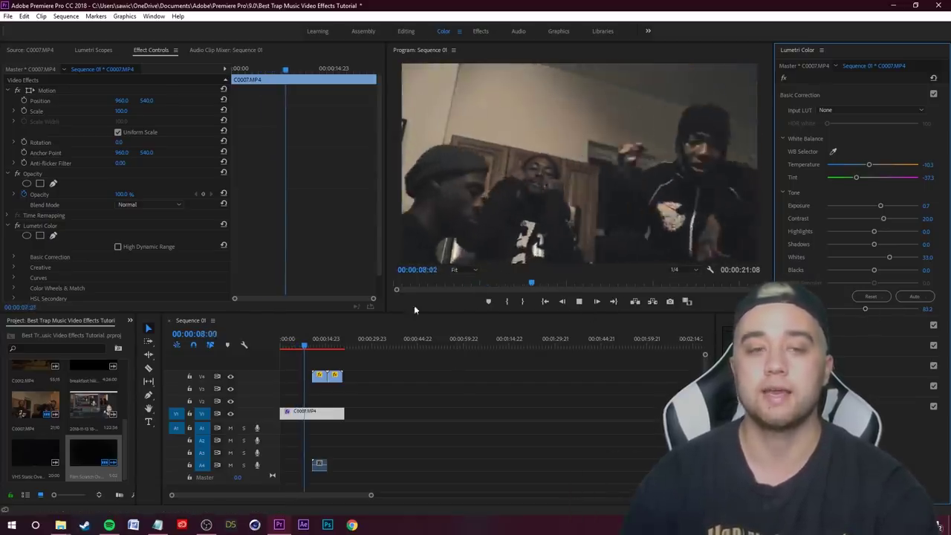
left_click(298, 353)
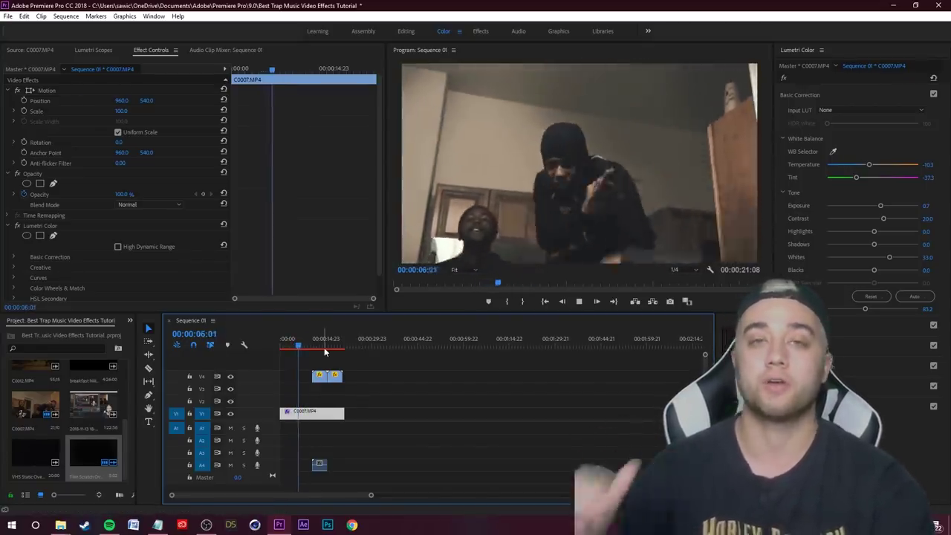
key("space")
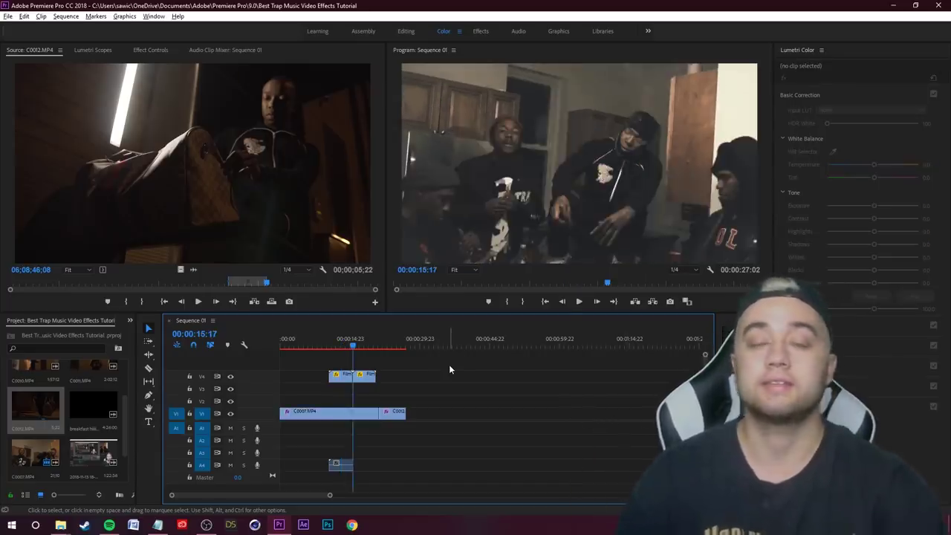
key("space")
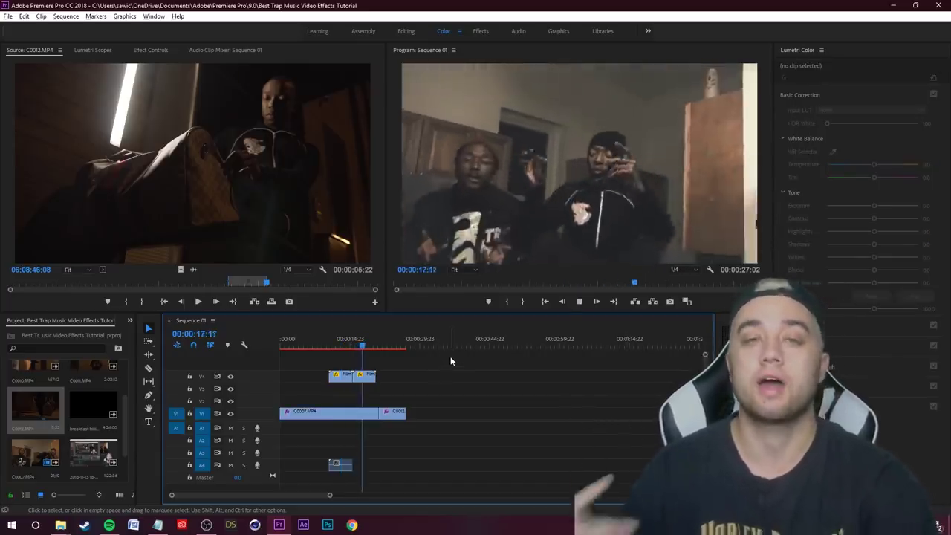
key("space")
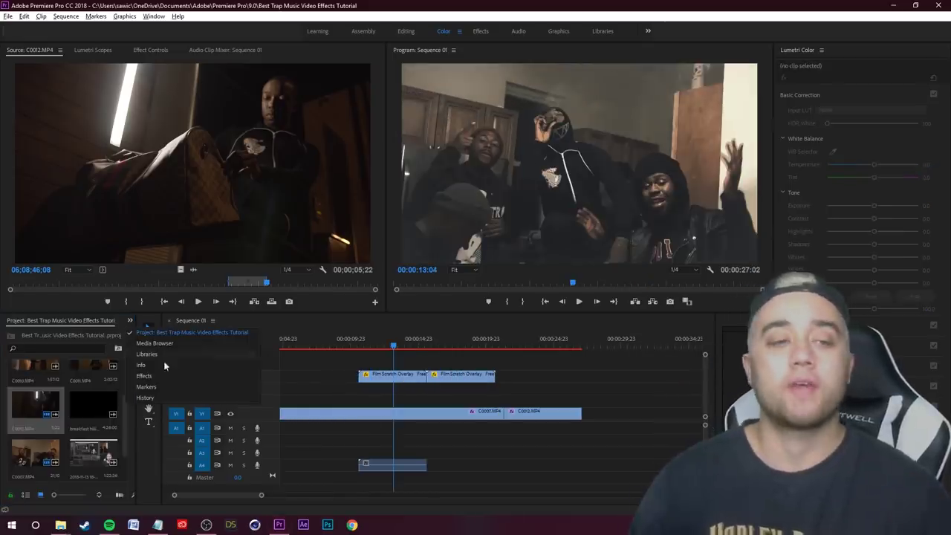
Find the Additive Dissolve video transition and apply it to the cut between C0007.MP4 and C0012.MP4.
key("shift+7")
left_click(47, 335)
key("BackSpace")
key("BackSpace")
key("BackSpace")
key("BackSpace")
key("BackSpace")
type("itive")
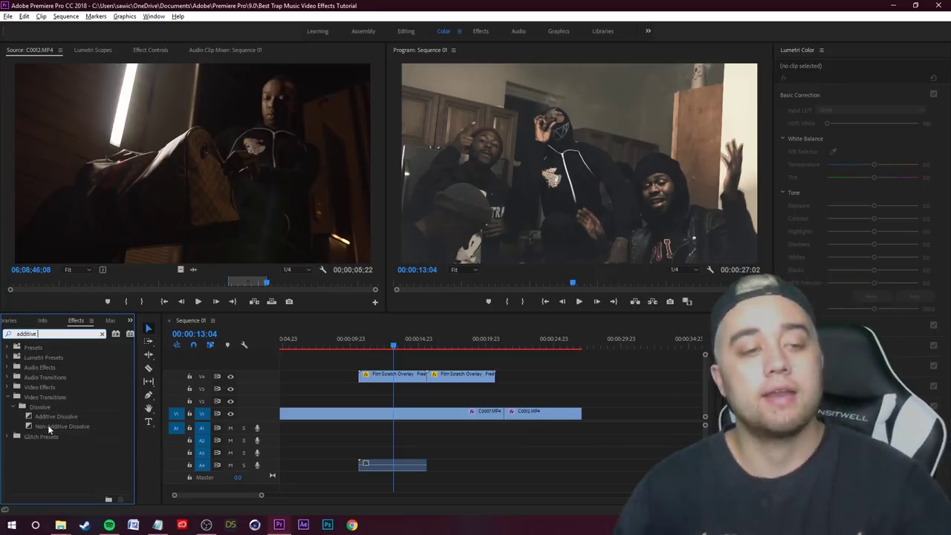
left_click(45, 419)
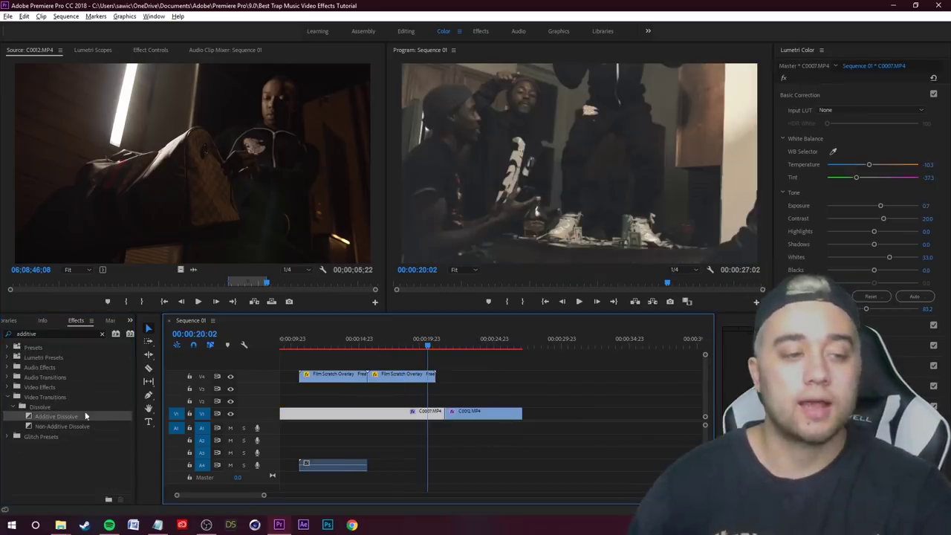
left_click_drag(83, 415, 389, 390)
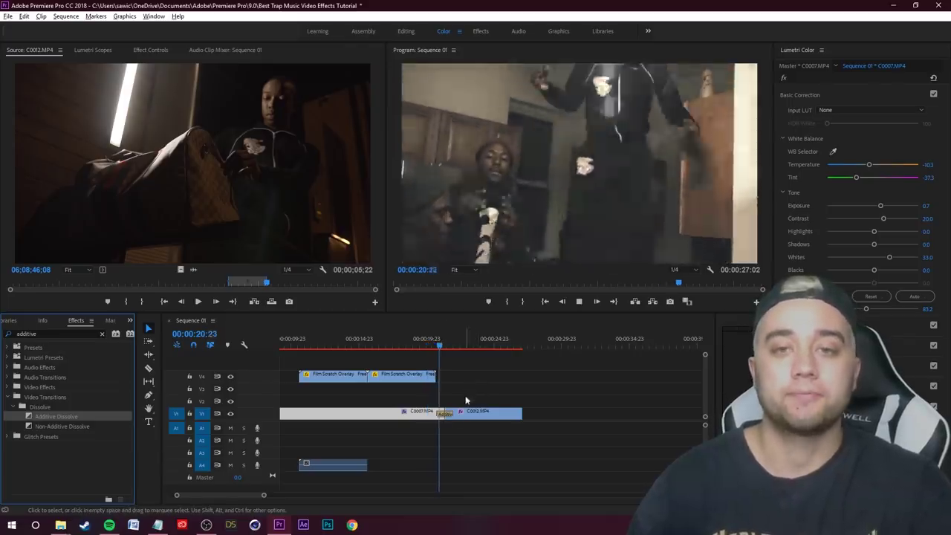
Play back the cut between C0007.MP4 and C0012.MP4 to examine the Additive Dissolve transition.
scroll(453, 372, "up", 3)
left_click_drag(447, 346, 418, 370)
key("space")
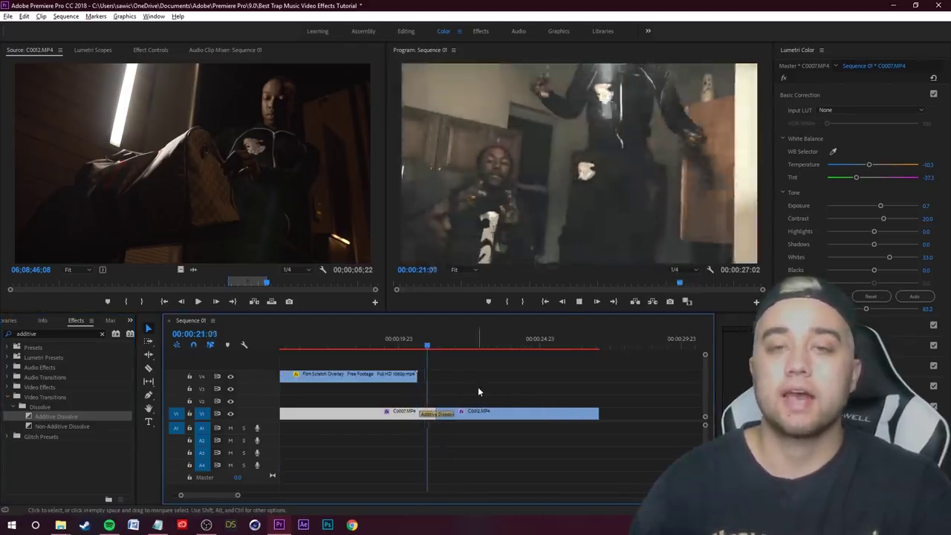
scroll(455, 361, "up", 2)
key("space")
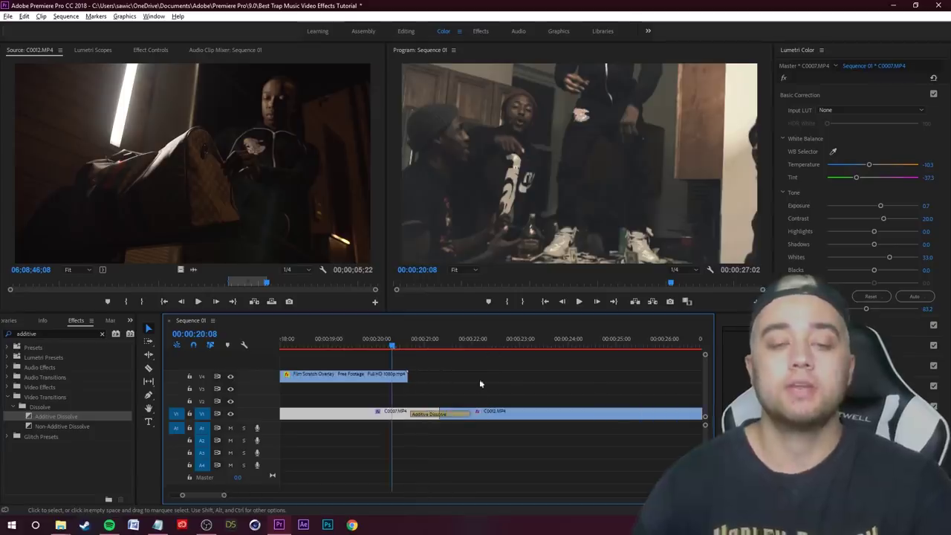
Shorten the Additive Dissolve on the cut between C0007.MP4 and C0012.MP4 to a few frames and play back the cut.
left_click_drag(478, 417, 446, 408)
key("space")
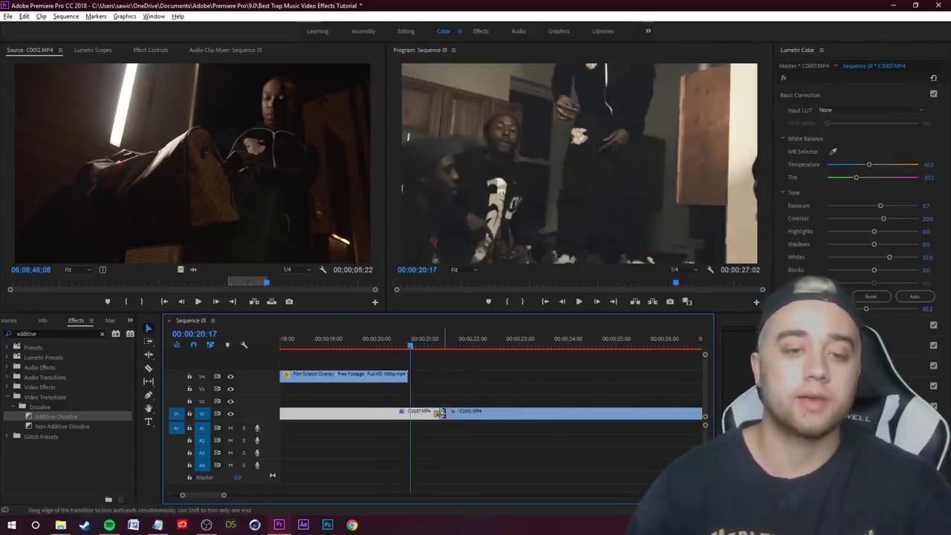
scroll(436, 417, "up", 5)
left_click_drag(439, 413, 457, 415)
key("space")
key("space")
left_click(397, 342)
key("space")
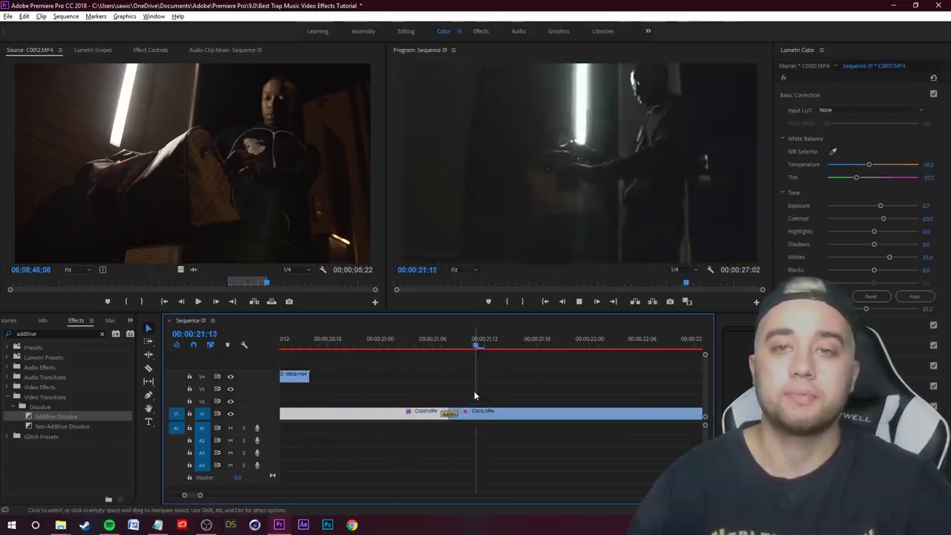
key("space")
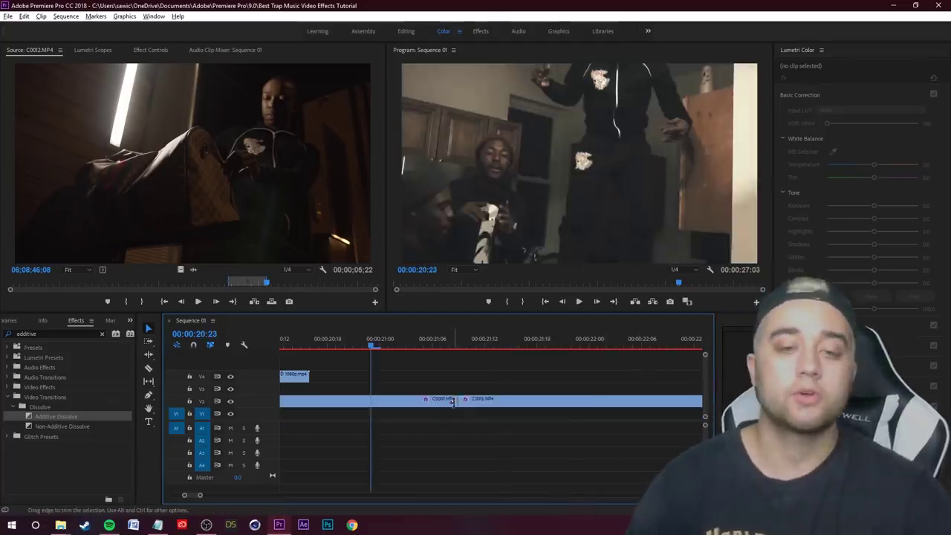
Apply the default Cross Dissolve to the cut between C0007.MP4 and C0012.MP4 and play back the transition.
right_click(456, 402)
left_click(491, 467)
key("minus")
key("space")
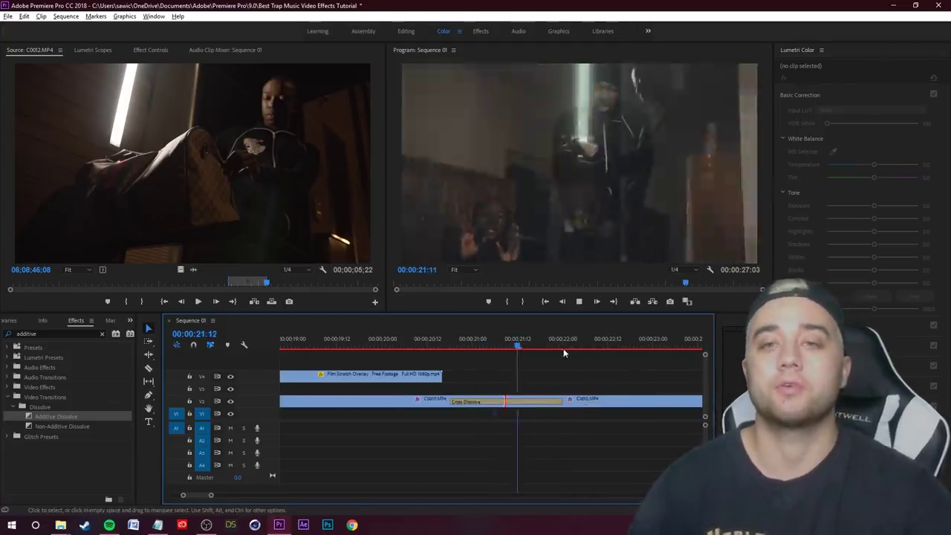
key("space")
left_click_drag(500, 347, 446, 348)
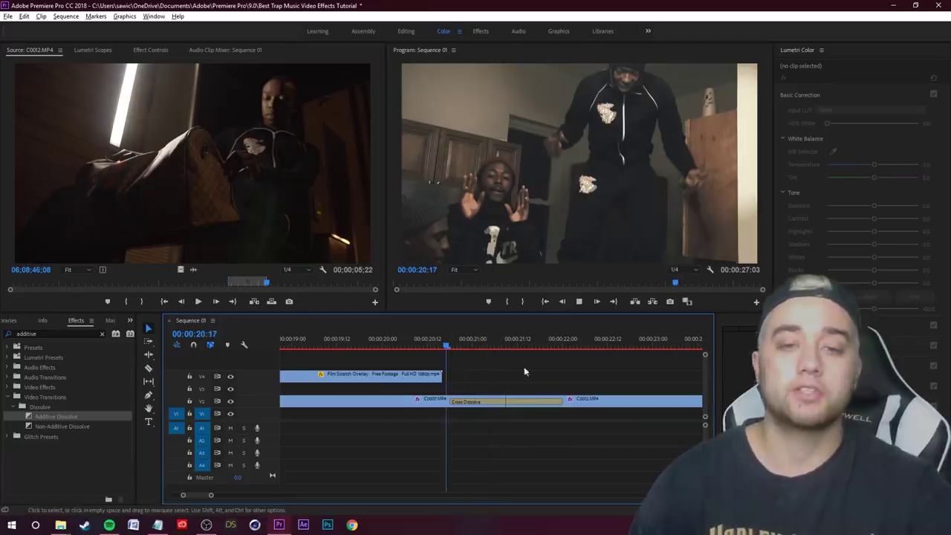
key("space")
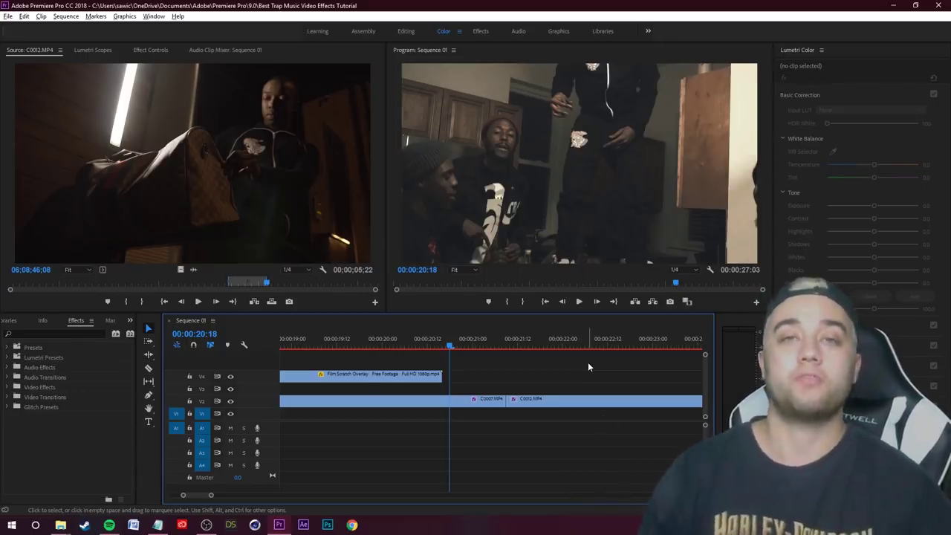
key("space")
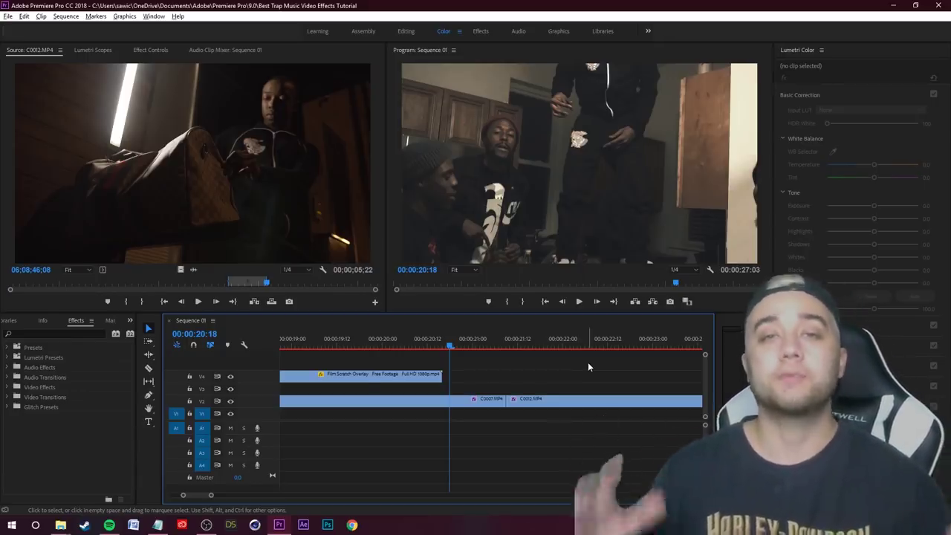
key("space")
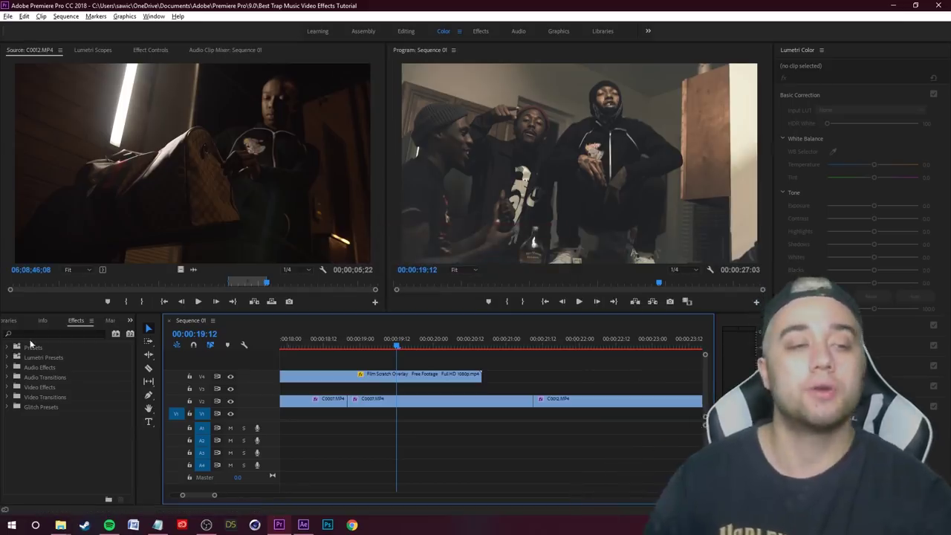
left_click(48, 334)
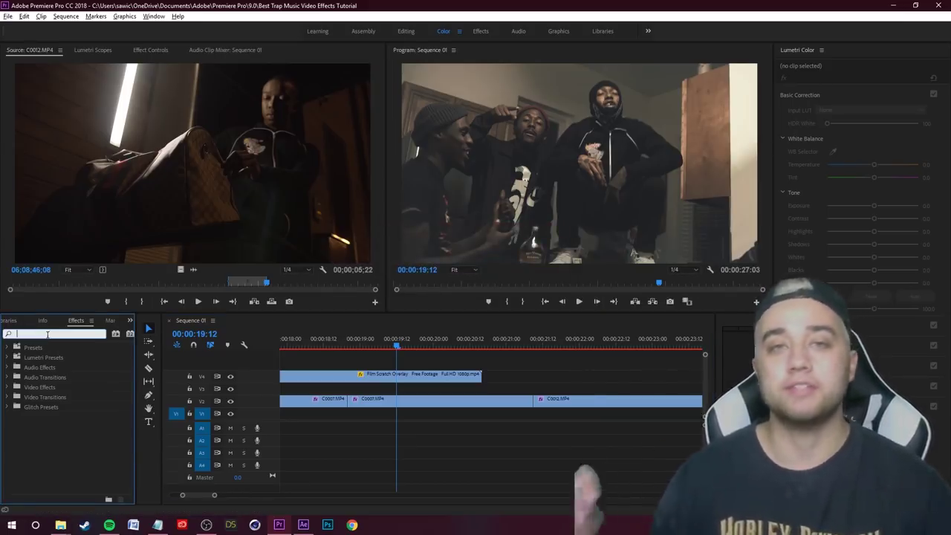
left_click_drag(396, 346, 419, 347)
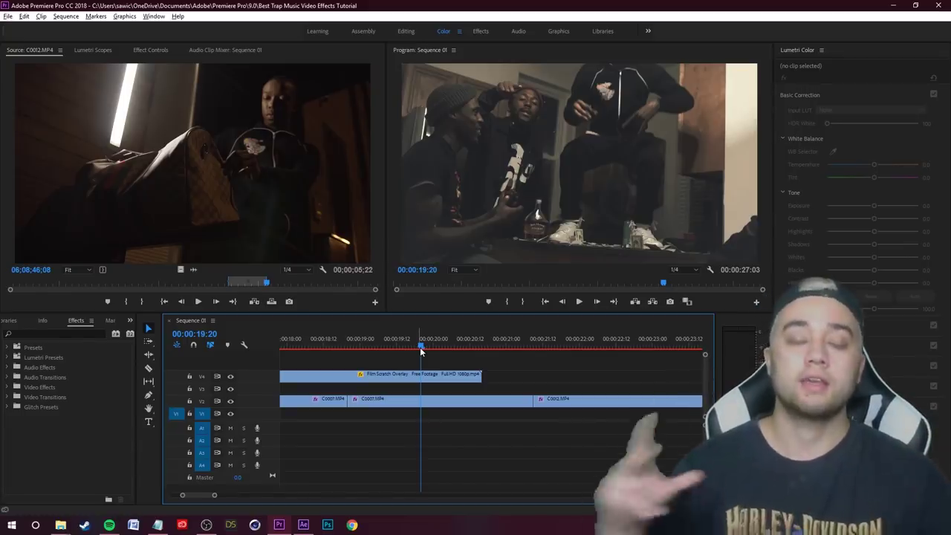
Search the effects for "speed demon" and select the Max Novak Quick Strike Up preset.
left_click(56, 332)
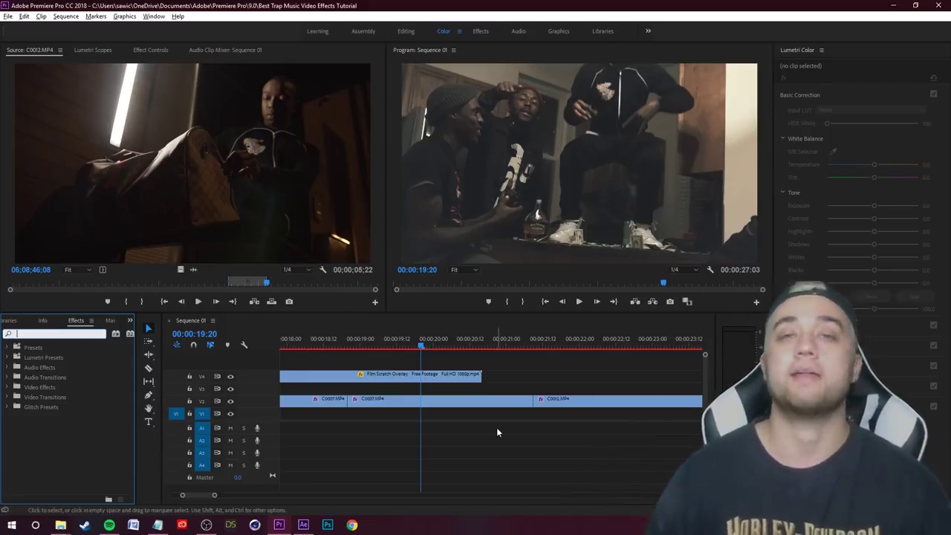
type("speed demon")
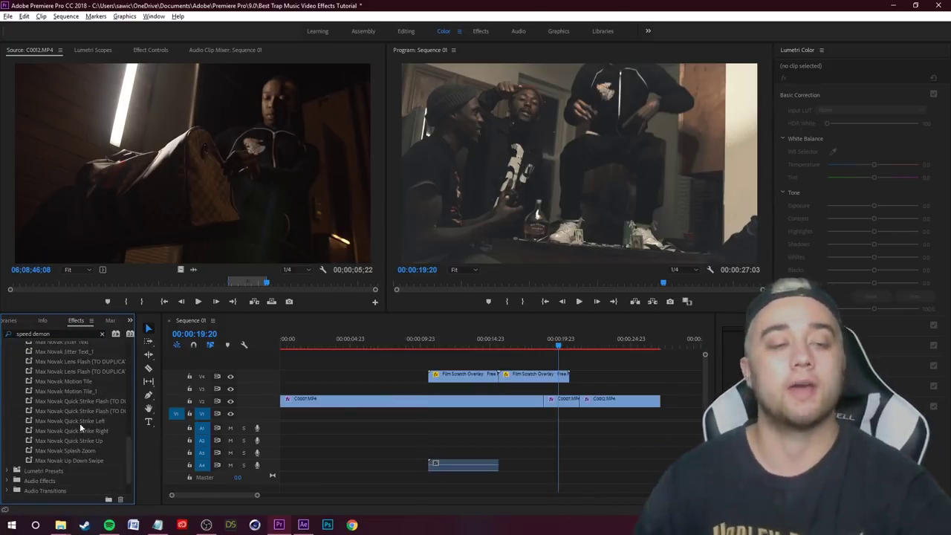
left_click(67, 441)
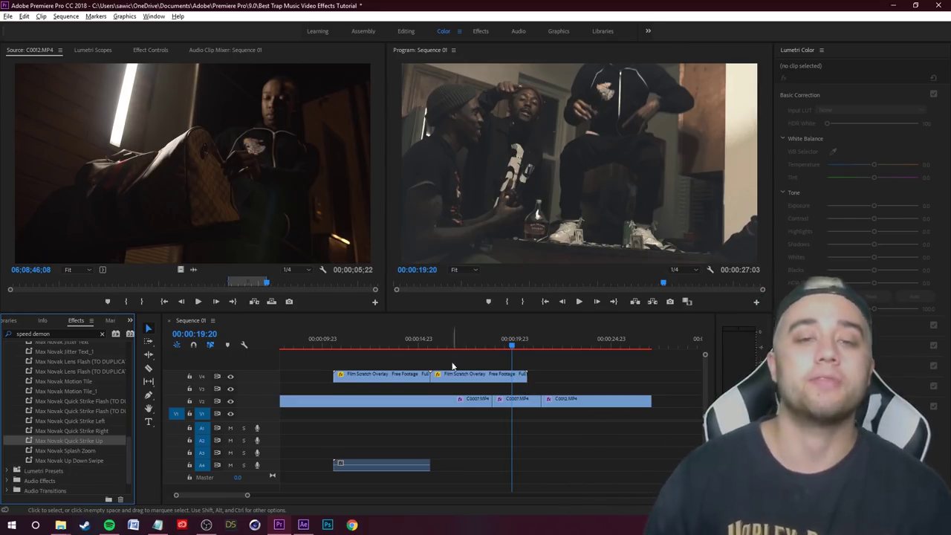
Split C0007.MP4 at 00:00:21:07, two frames before its cut to C0012.MP4.
left_click_drag(511, 343, 496, 356)
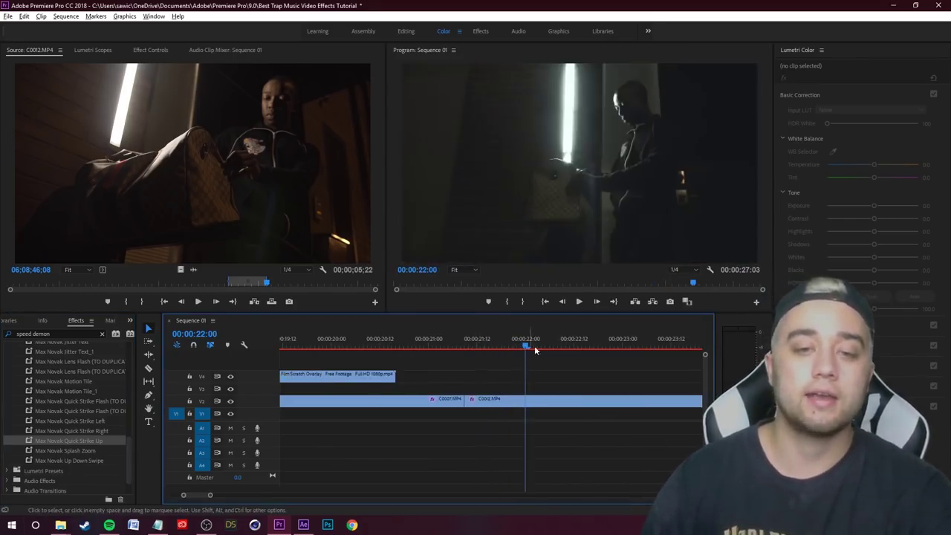
left_click_drag(534, 346, 468, 375)
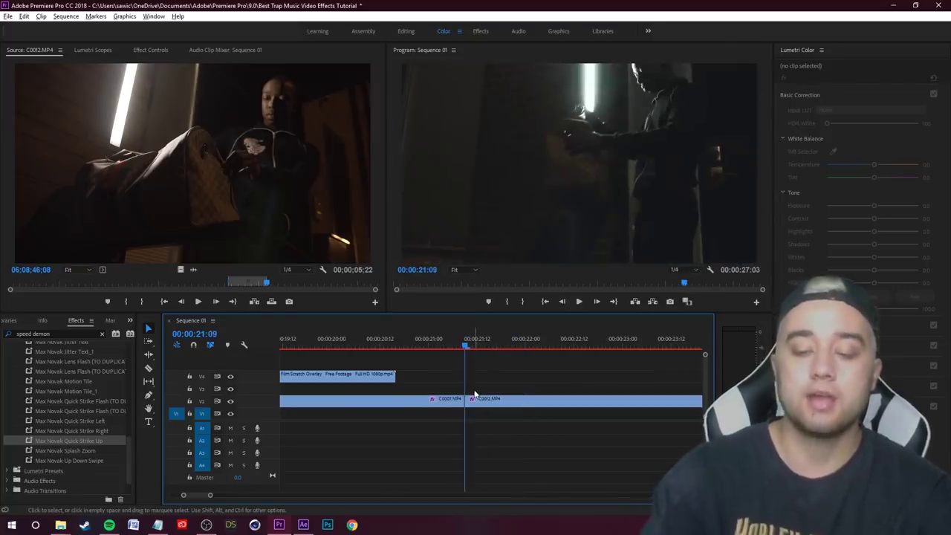
key("Left")
key("Left")
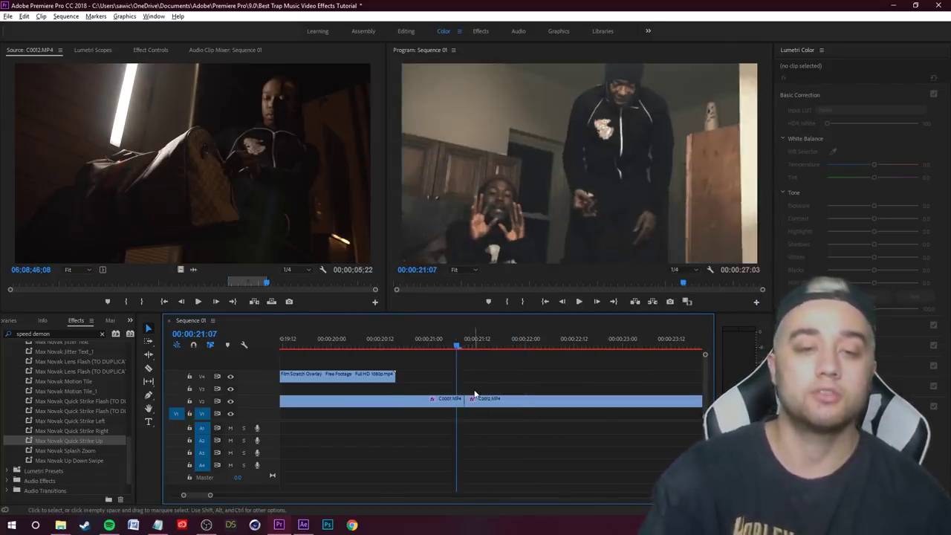
scroll(447, 419, "up", 2)
left_click(436, 405)
key("ctrl+k")
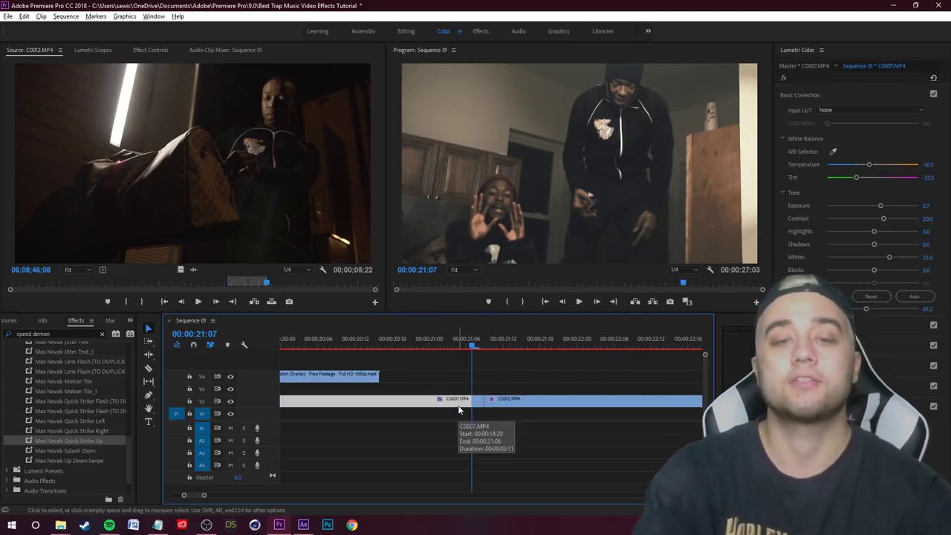
Split C0012.MP4 at 00:00:21:11, two frames after the cut from C0007.MP4.
key("Right")
key("Right")
key("Right")
key("Right")
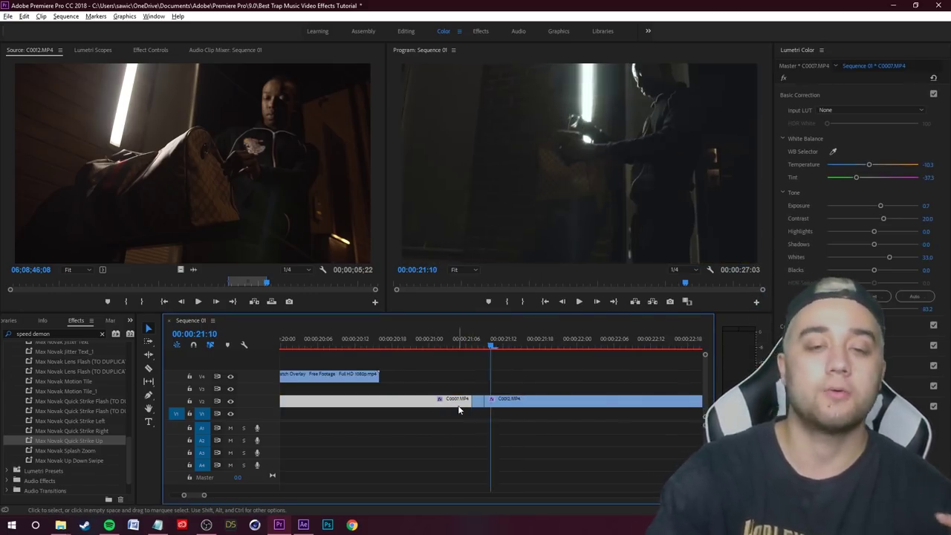
left_click(523, 405)
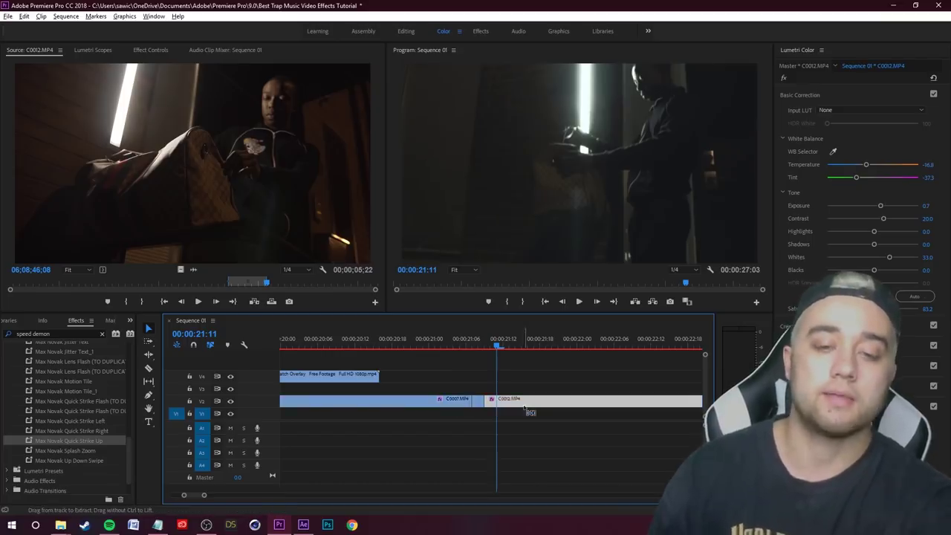
key("ctrl+k")
key("space")
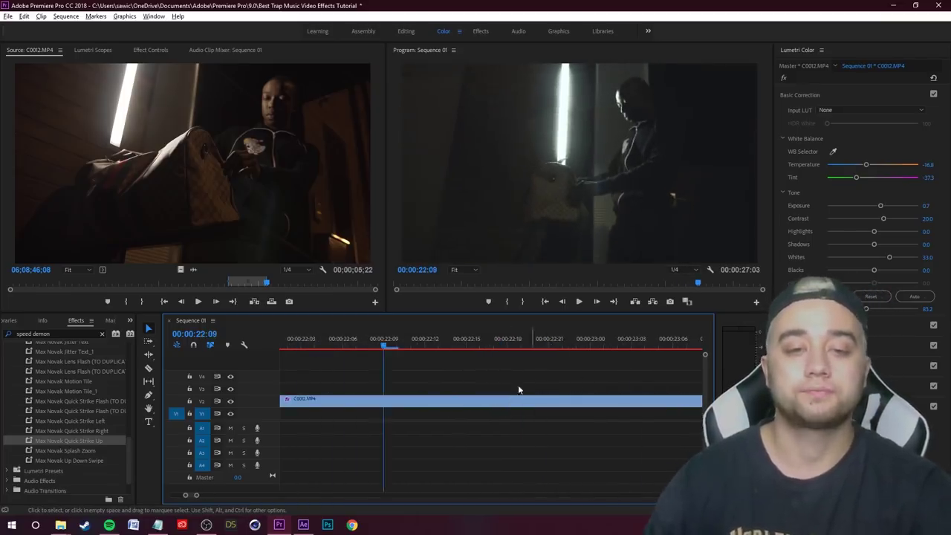
Nest the two short pieces on either side of the cut between C0007.MP4 and C0012.MP4 into one sequence.
left_click_drag(348, 344, 377, 405)
key("equal")
key("equal")
right_click(377, 404)
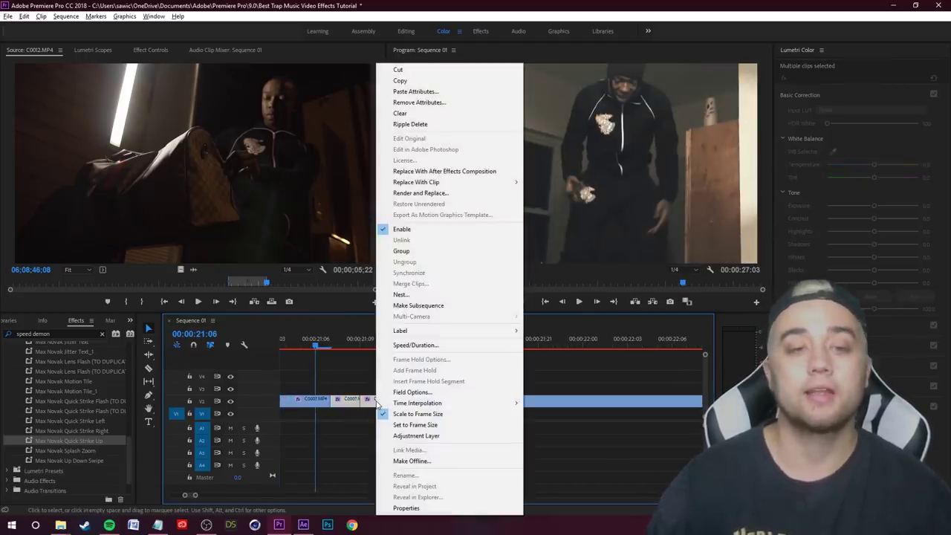
left_click(451, 283)
left_click(450, 272)
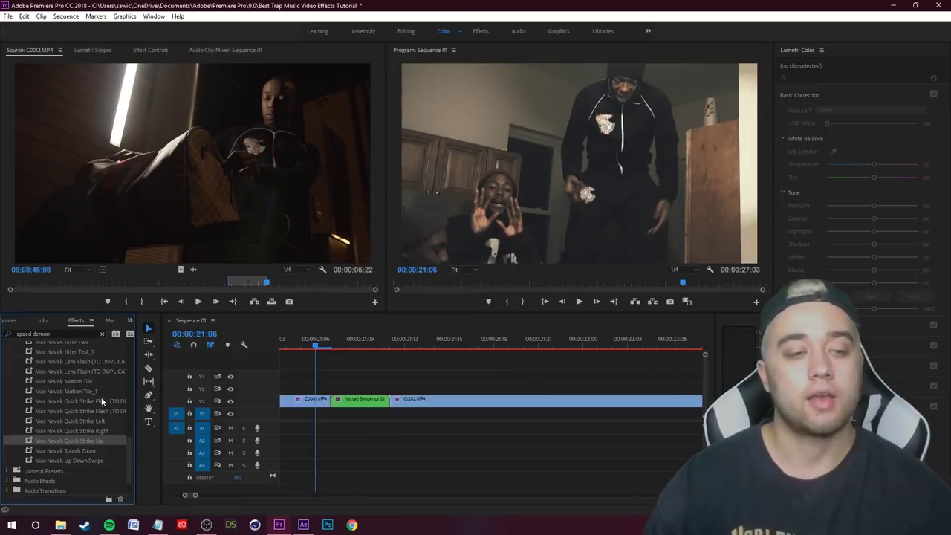
Apply the Max Novak Quick Strike Left preset to the nested sequence and play back the transition.
left_click_drag(93, 422, 370, 402)
key("space")
left_click(418, 347)
key("space")
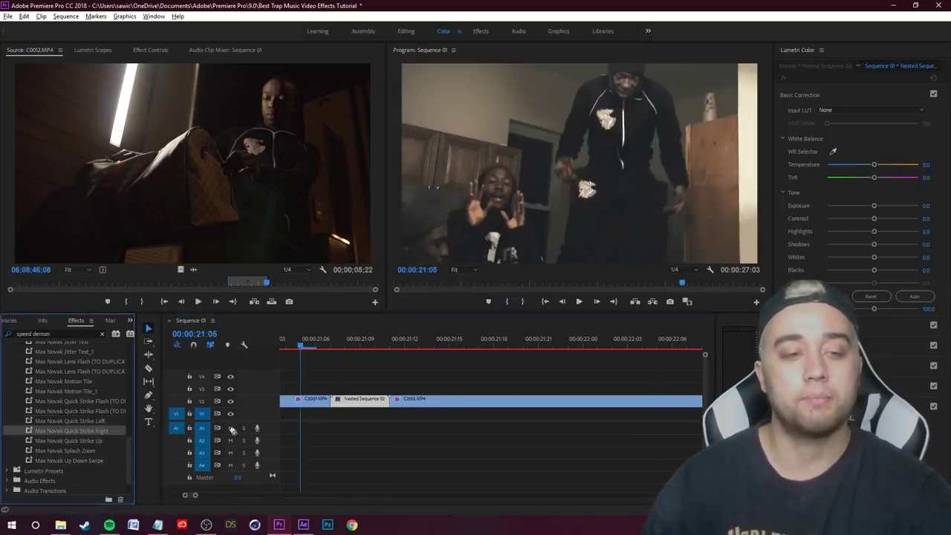
Replay the section around the nested sequence to examine the preset transition between C0007.MP4 and C0012.MP4.
left_click_drag(414, 346, 287, 344)
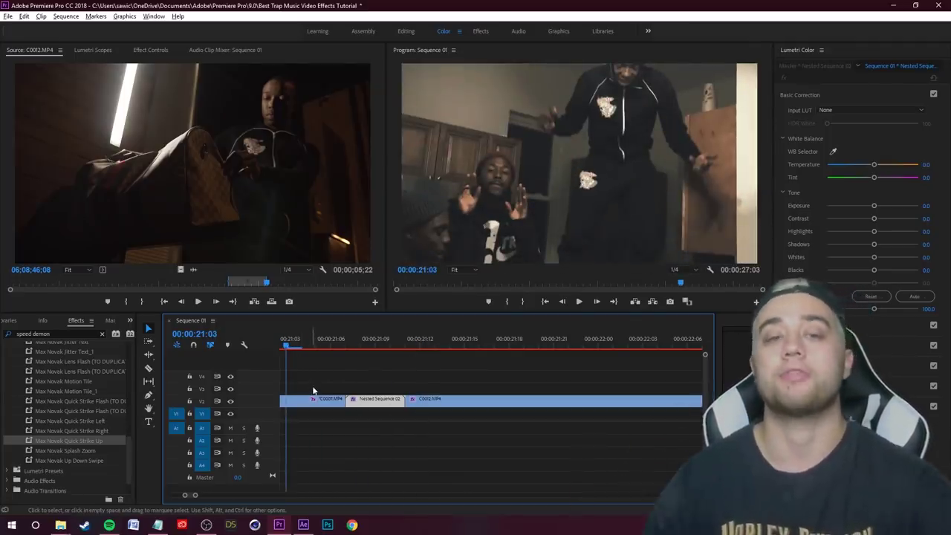
left_click_drag(352, 343, 281, 369)
key("space")
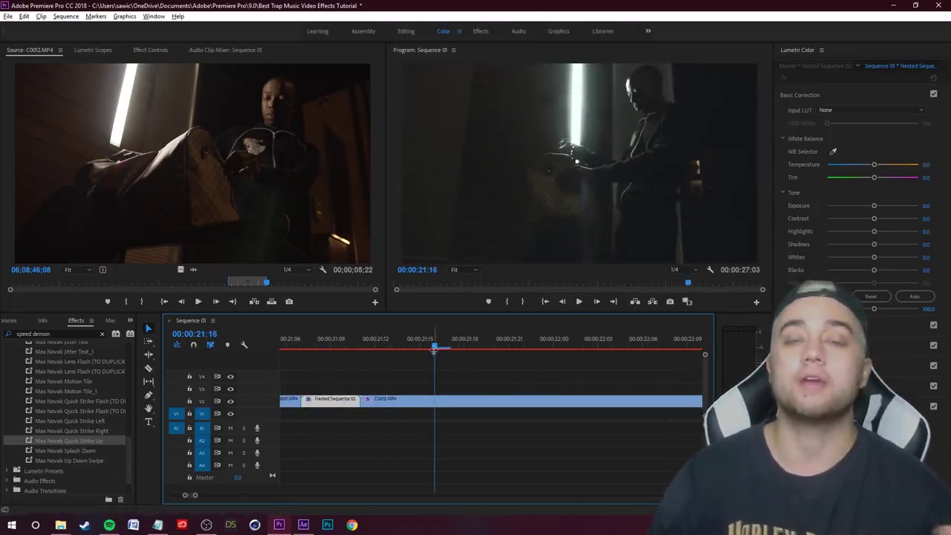
left_click_drag(438, 346, 223, 373)
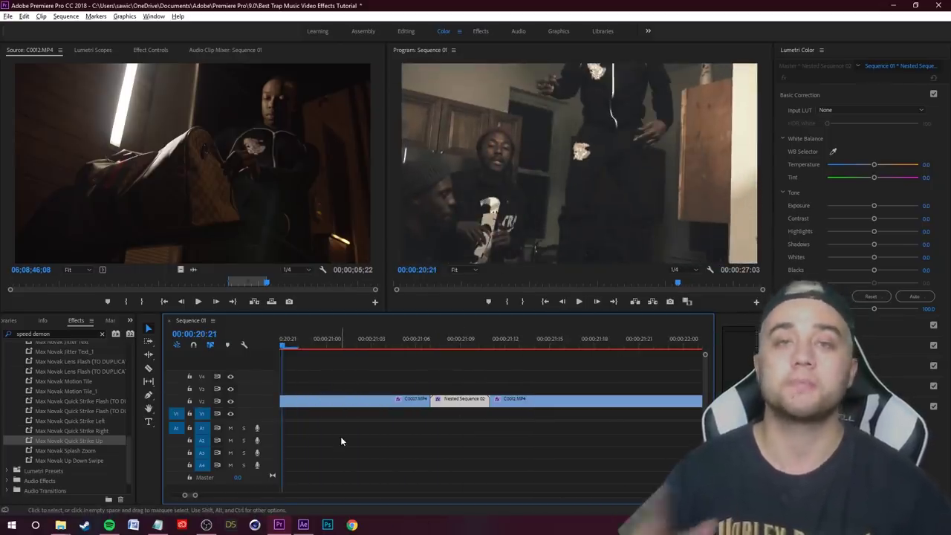
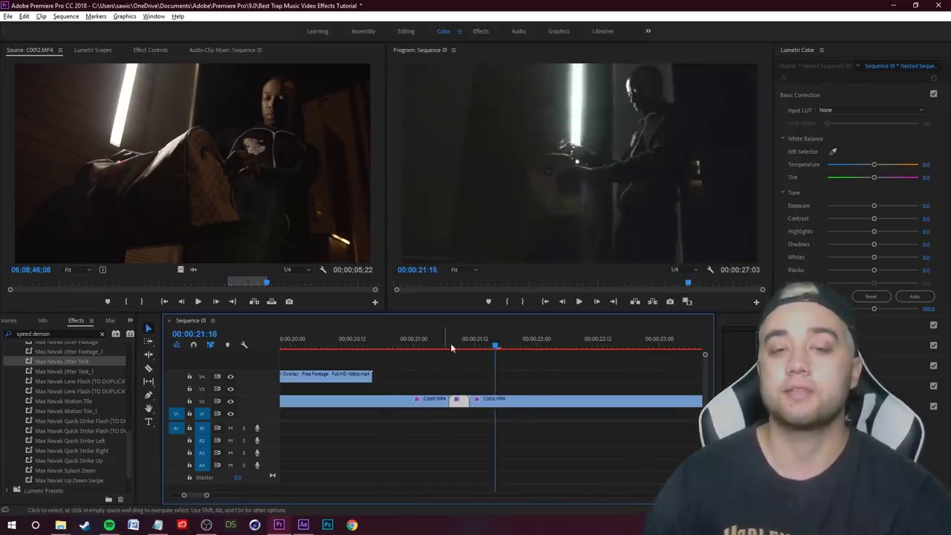
left_click(405, 349)
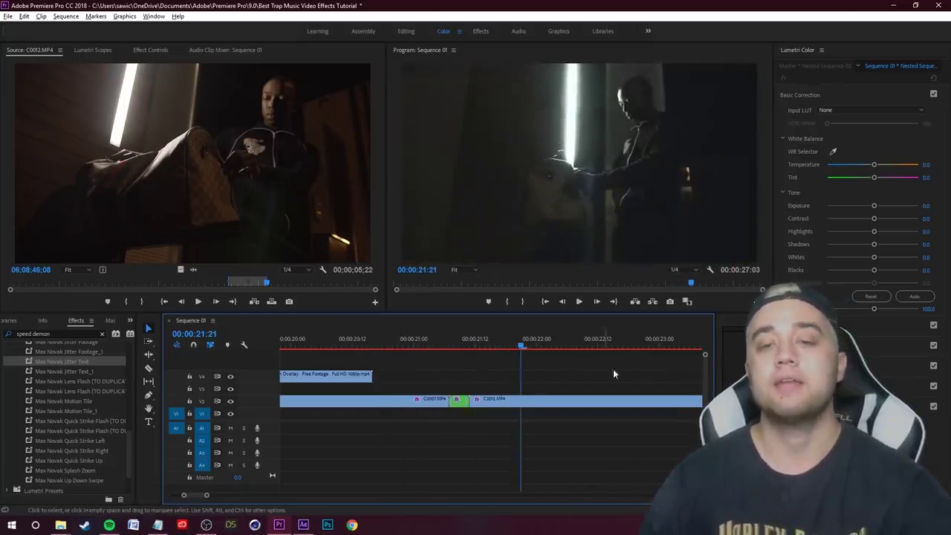
Split C0012.MP4 at 00:00:21:21, shortly after the nested sequence.
scroll(551, 361, "down", 2)
left_click(457, 401)
key("ctrl+k")
scroll(458, 396, "up", 3)
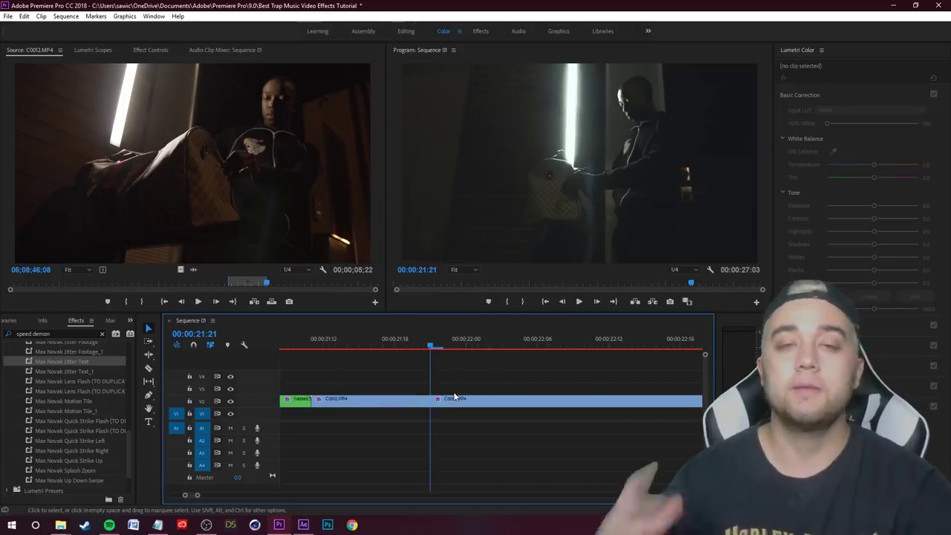
Split the following part of C0012.MP4 into one-frame pieces from 00:00:21:22 through 00:00:22:00.
left_click(464, 405)
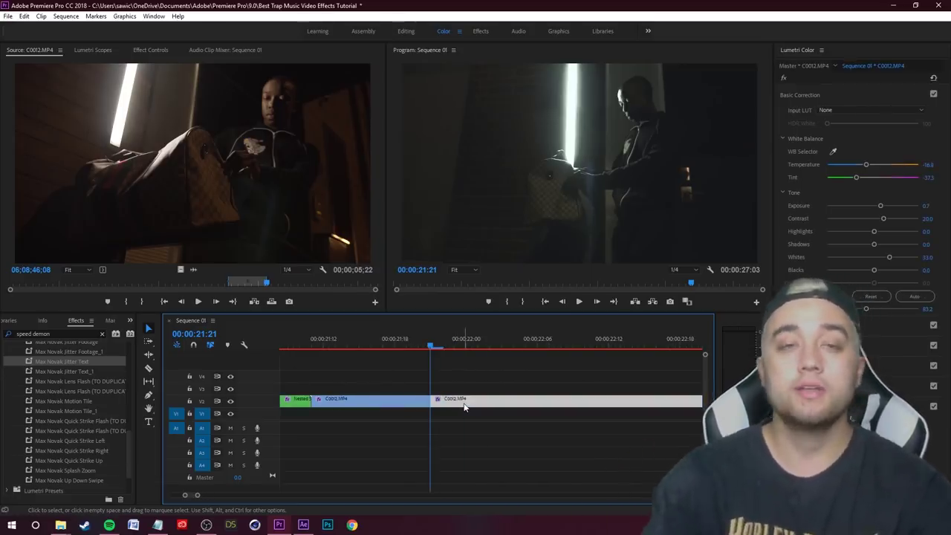
key("Right")
key("ctrl+k")
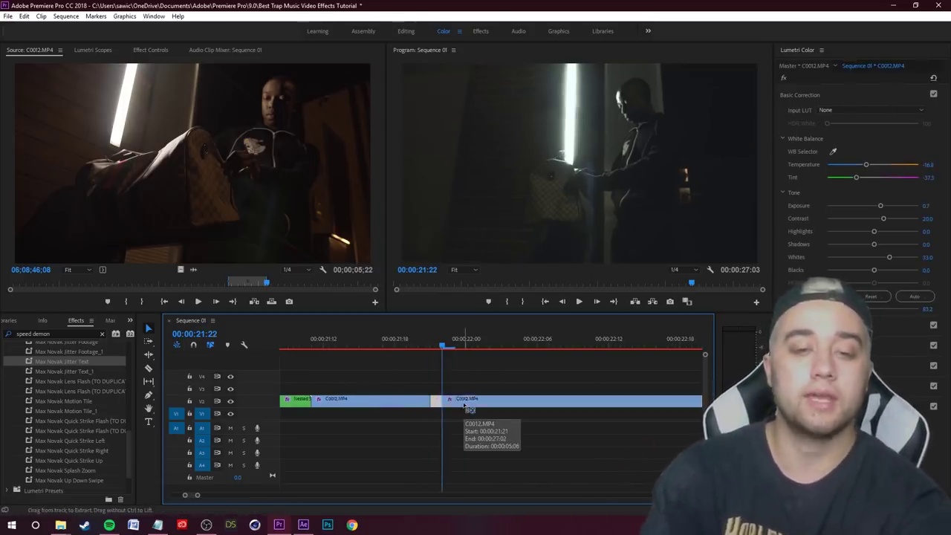
key("Right")
key("Right")
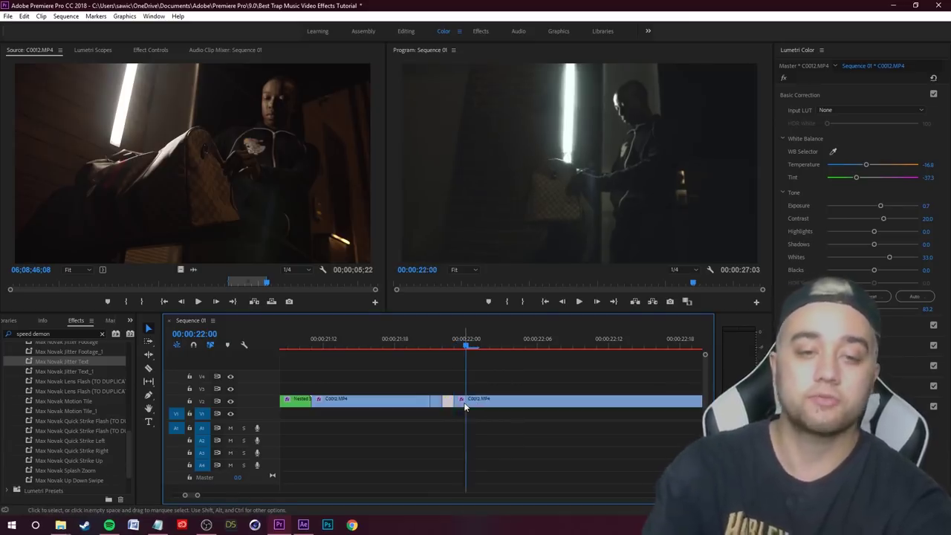
key("ctrl+k")
key("Right")
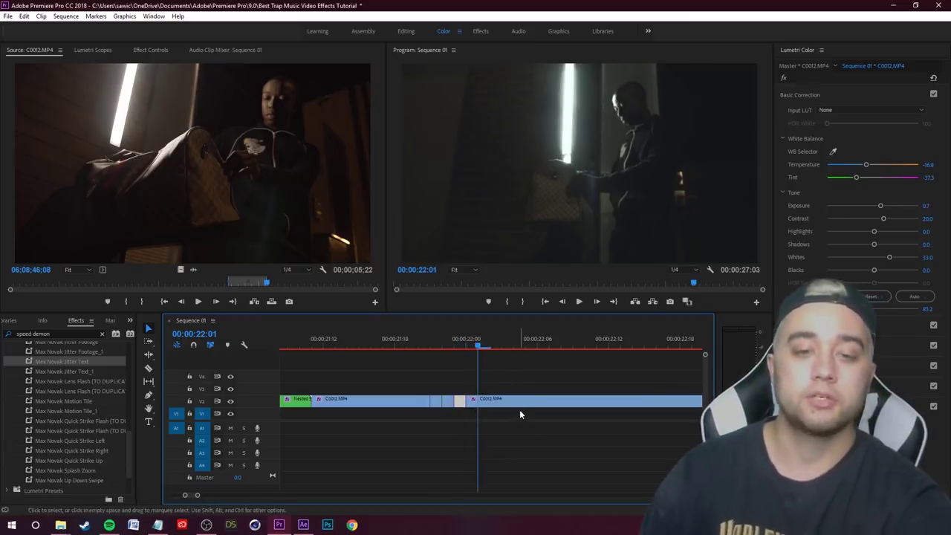
Continue splitting C0012.MP4 frame by frame with the Razor tool from 00:00:22:01 through 00:00:22:06, and return to the Selection tool.
left_click(149, 368)
left_click(484, 399)
key("Right")
left_click(493, 400)
key("Right")
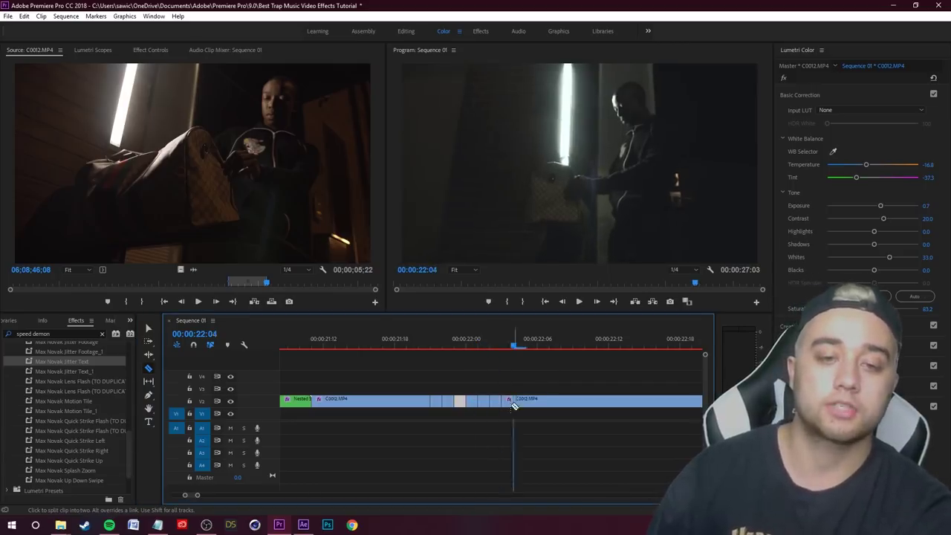
left_click(516, 400)
key("Right")
left_click(525, 400)
key("Right")
left_click(148, 328)
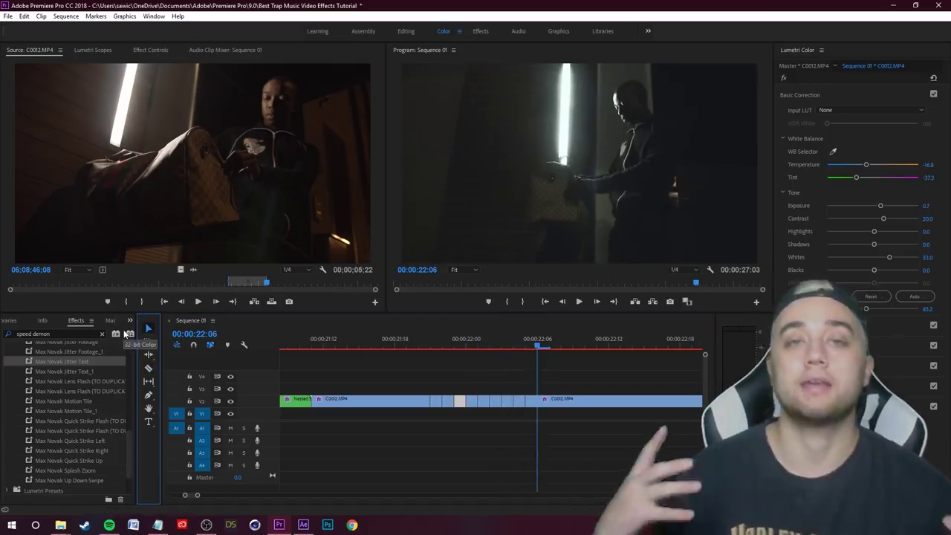
Delete every other one-frame piece of C0012.MP4 between 00:00:21:22 and 00:00:22:06 to leave gaps.
left_click_drag(503, 346, 424, 389)
left_click(450, 406)
key("Delete")
left_click(472, 403)
key("Delete")
left_click(496, 403)
key("Delete")
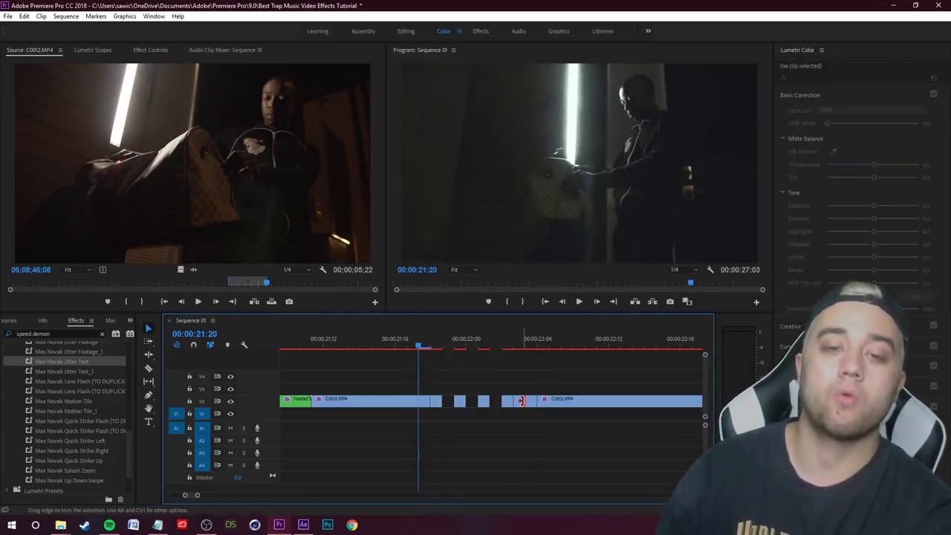
Play back C0012.MP4 from about 00:00:21:13 through the gaps to examine the flicker effect.
key("space")
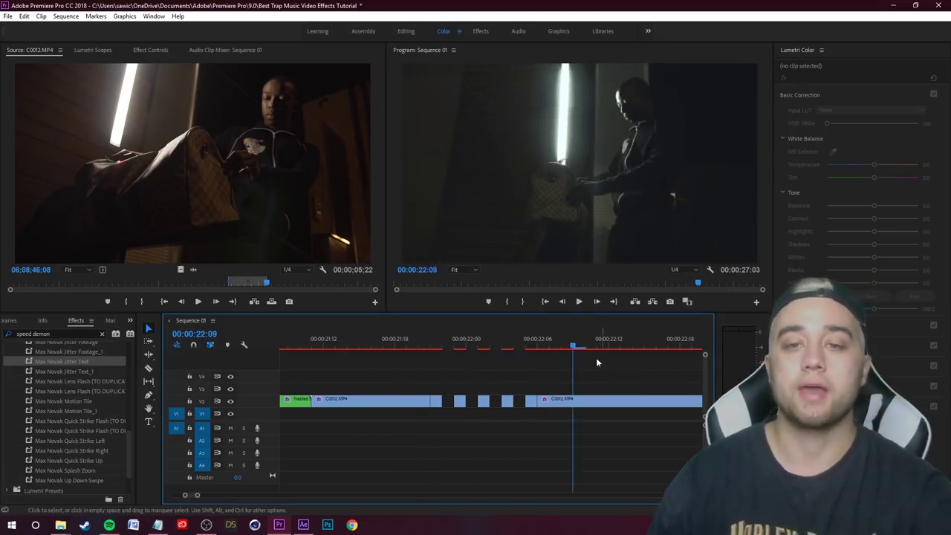
left_click(334, 345)
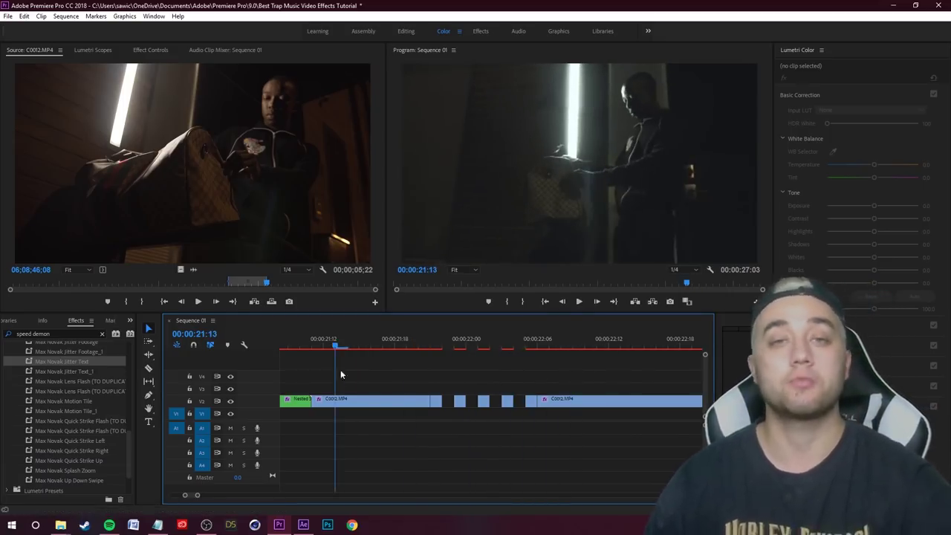
key("space")
key("space")
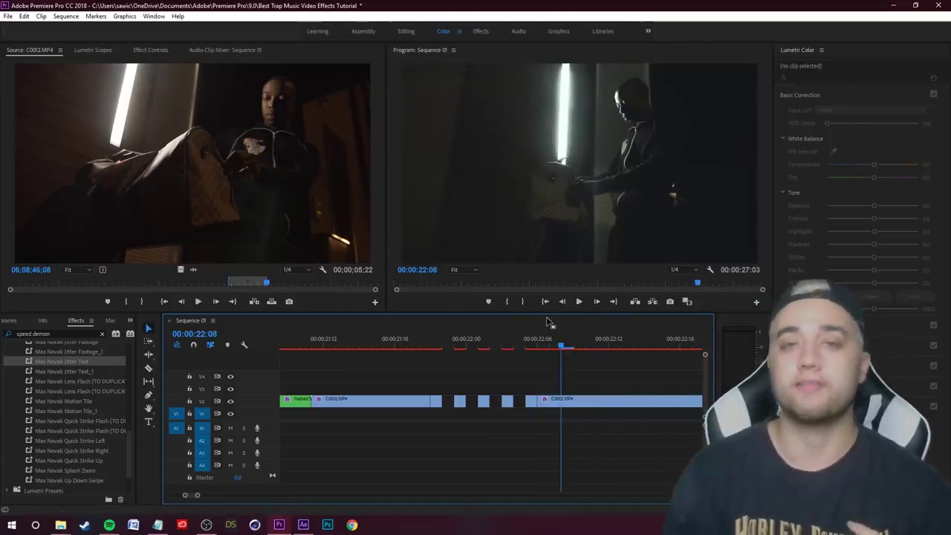
Split C0012.MP4 at 00:00:21:14 and apply the Max Novak Bump preset to the part after the cut.
left_click_drag(468, 342, 344, 383)
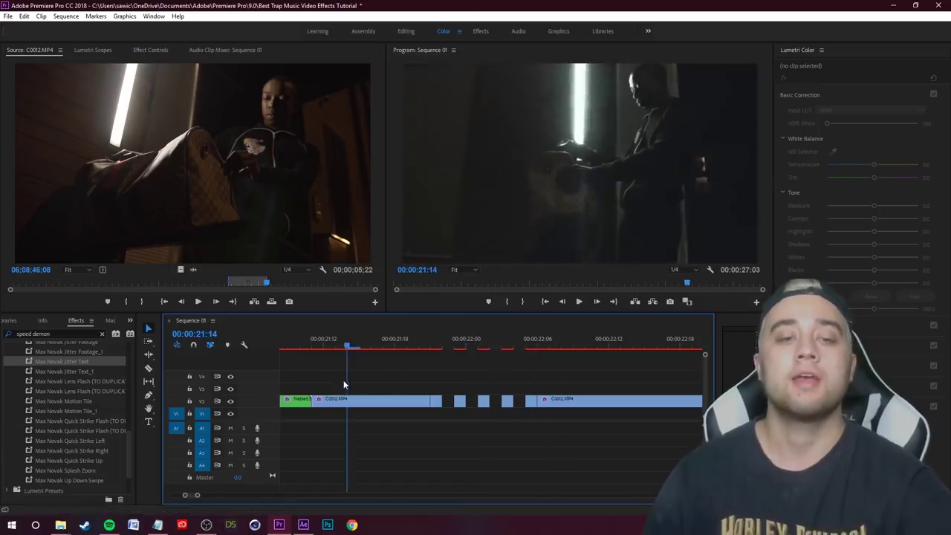
scroll(54, 388, "up", 5)
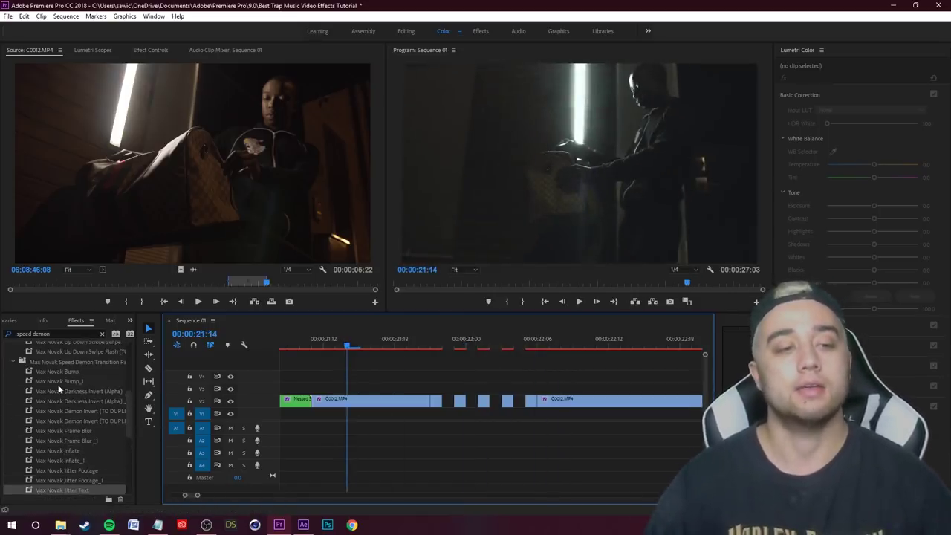
left_click(375, 403)
key("ctrl+k")
left_click_drag(68, 371, 367, 401)
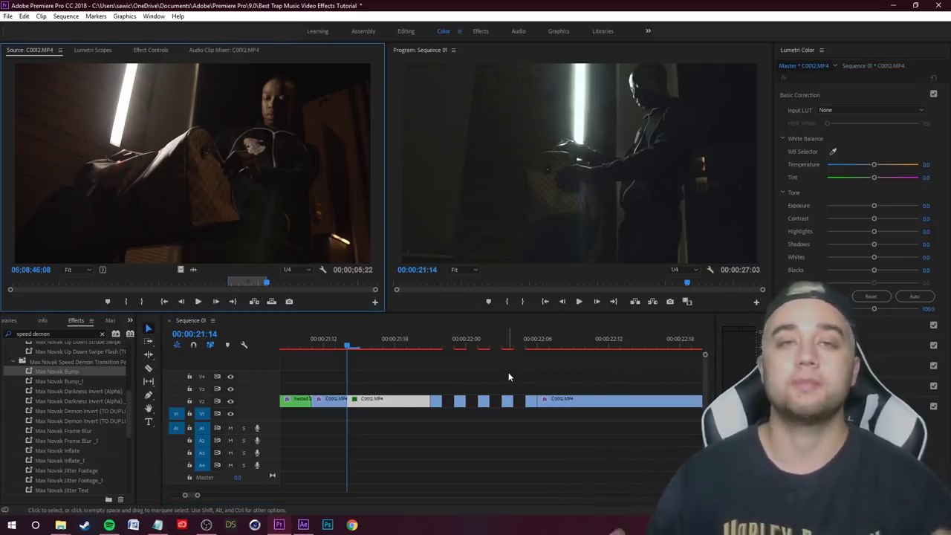
Spread out the bump's Scale keyframes, moving the first toward the clip's start and the last toward its end.
left_click(360, 398)
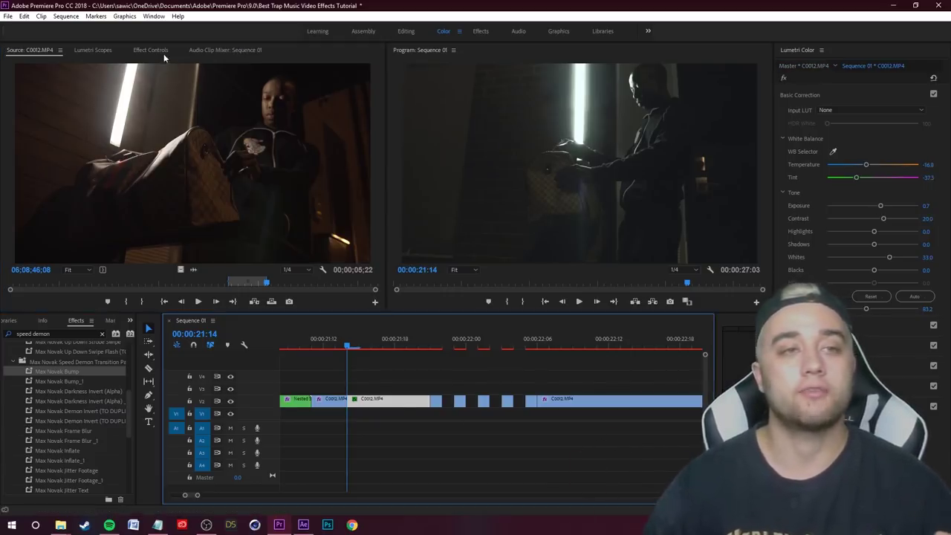
left_click(160, 52)
left_click(384, 346)
left_click_drag(295, 112, 252, 113)
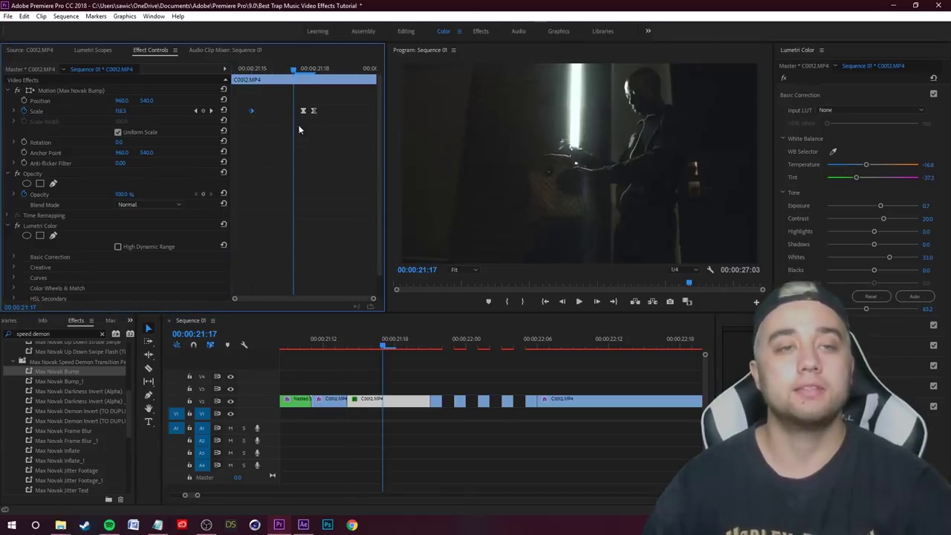
Play back the bumped C0012.MP4 clip several times to examine the retimed scale animation.
left_click_drag(384, 347, 346, 389)
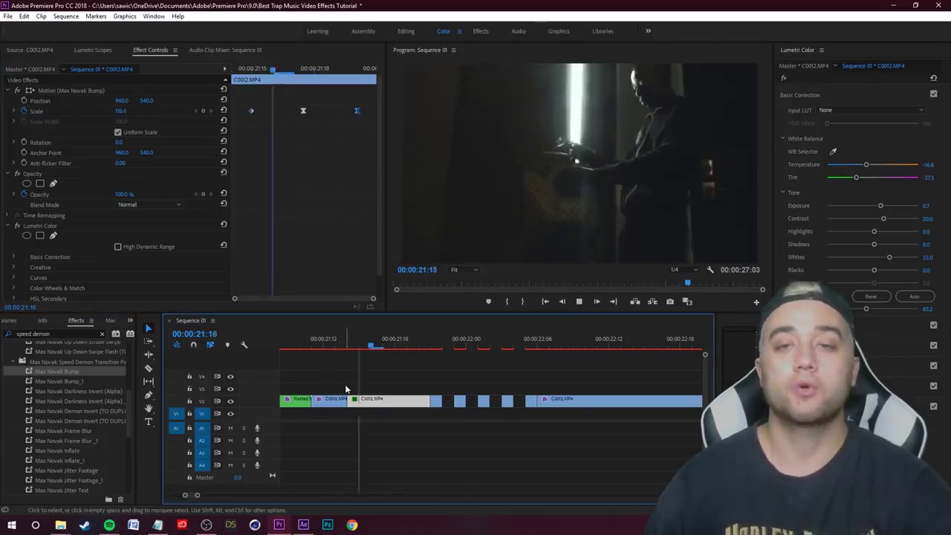
key("space")
left_click_drag(452, 347, 281, 372)
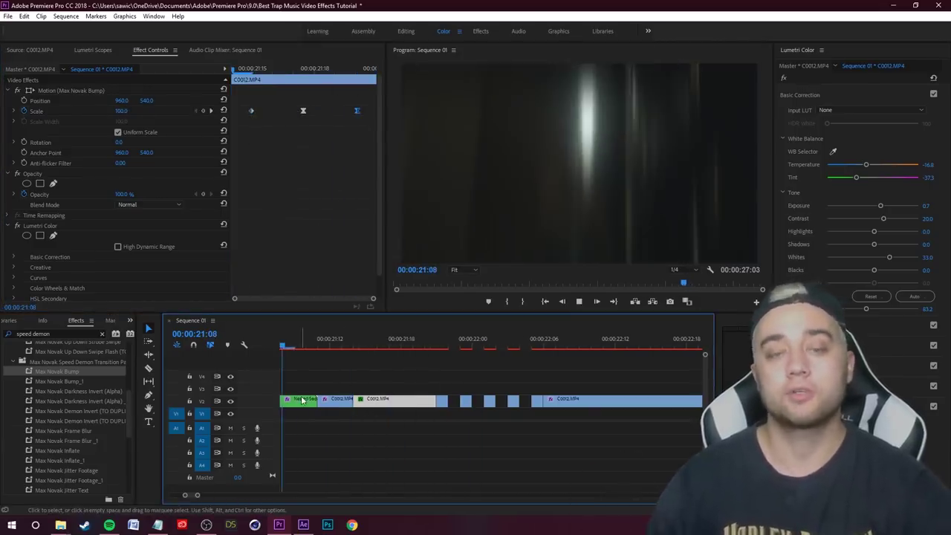
left_click_drag(455, 347, 305, 379)
key("space")
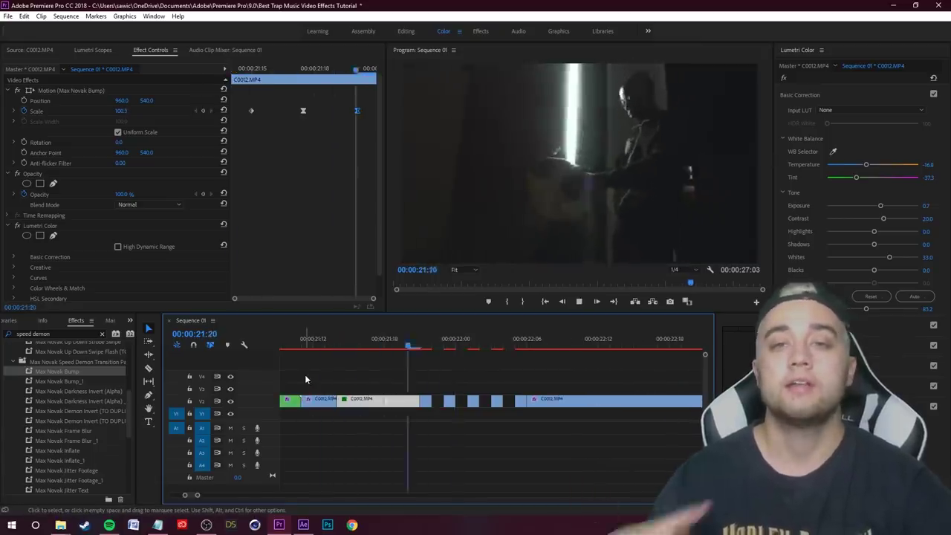
key("space")
Replay from about 00:00:20:23 in C0007.MP4 through the nested transition, bump and flicker to examine the combined effects.
left_click_drag(480, 348, 322, 372)
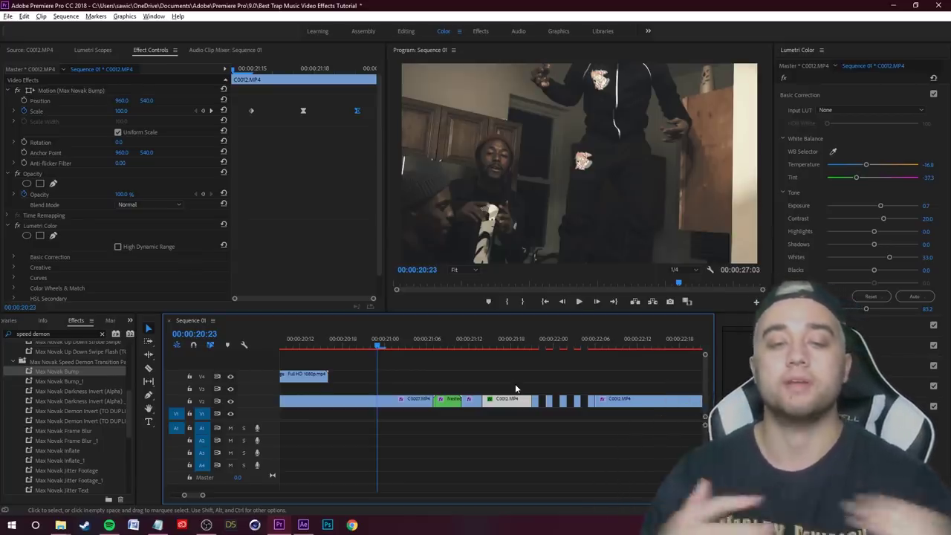
key("space")
left_click(518, 381)
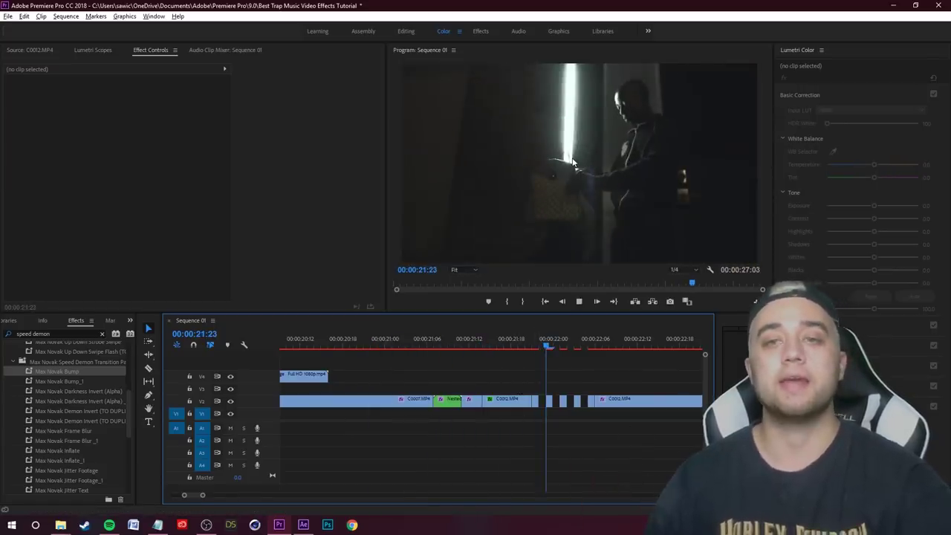
left_click_drag(605, 344, 310, 366)
key("space")
scroll(310, 366, "down", 1)
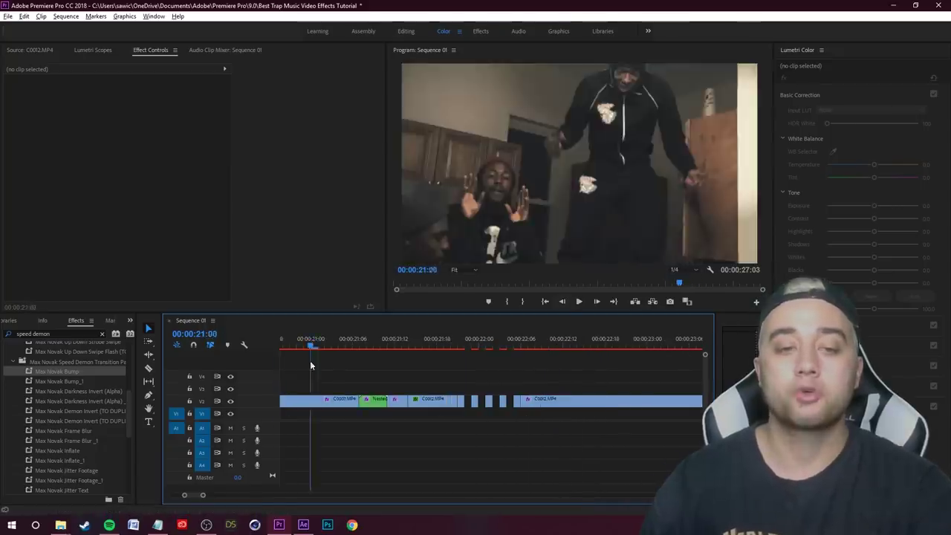
key("space")
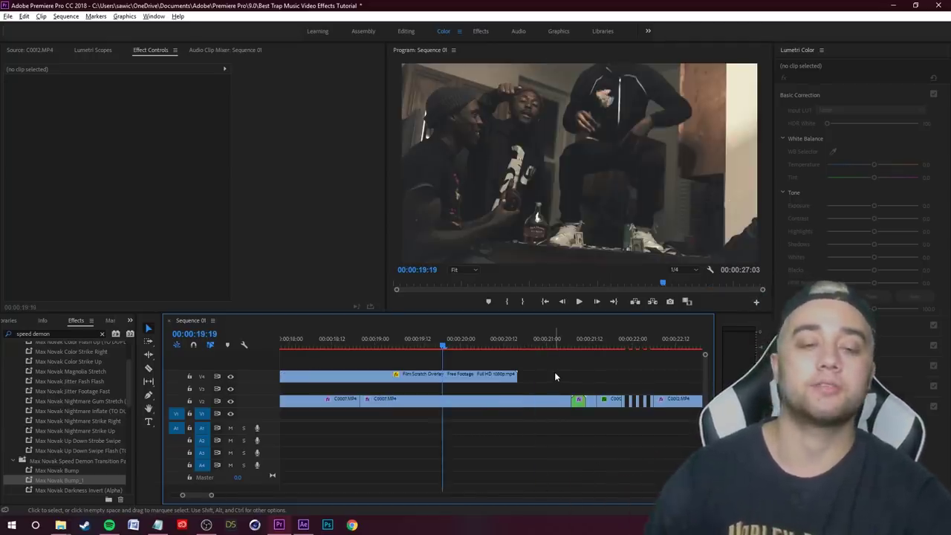
Duplicate the C0007.MP4 clip starting at 00:00:18:20 onto track V3, directly above the original.
right_click(445, 401)
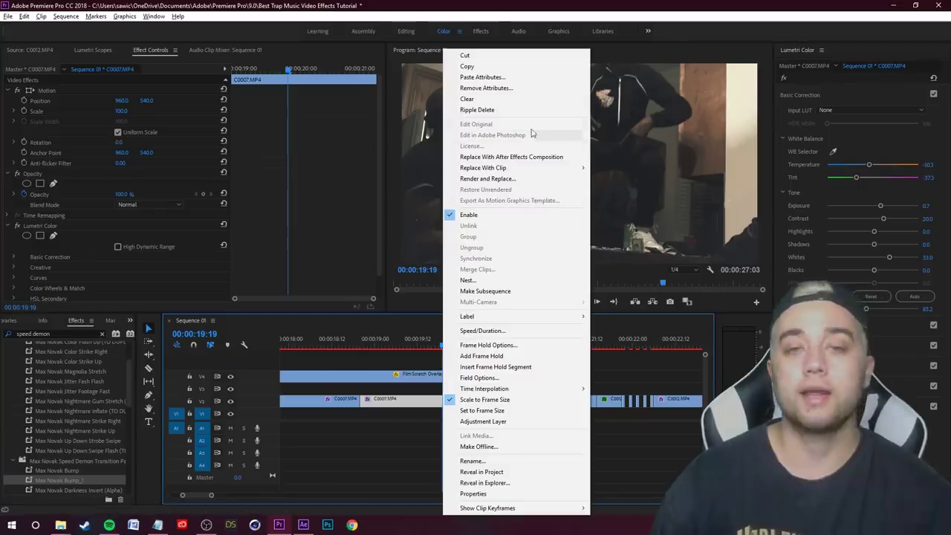
left_click(400, 386)
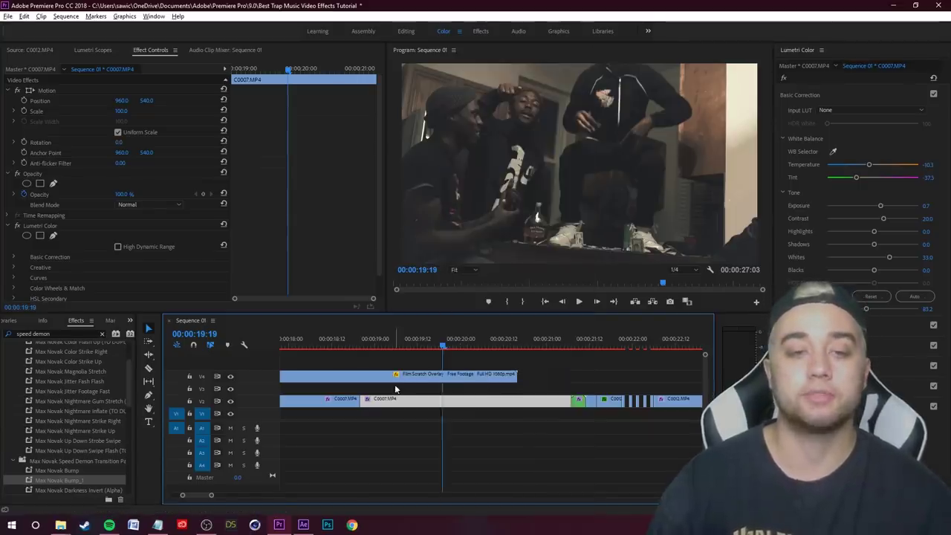
left_click(398, 401)
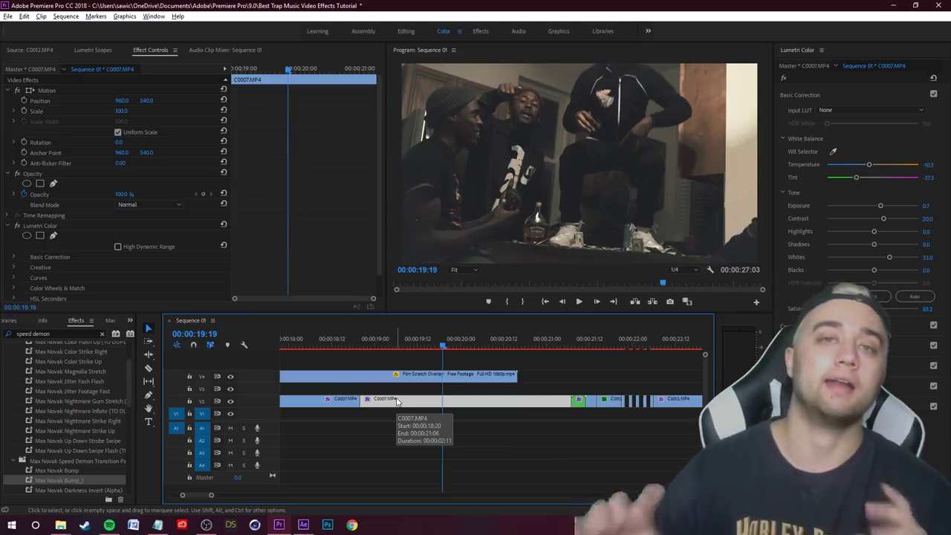
left_click_drag(407, 405, 406, 390)
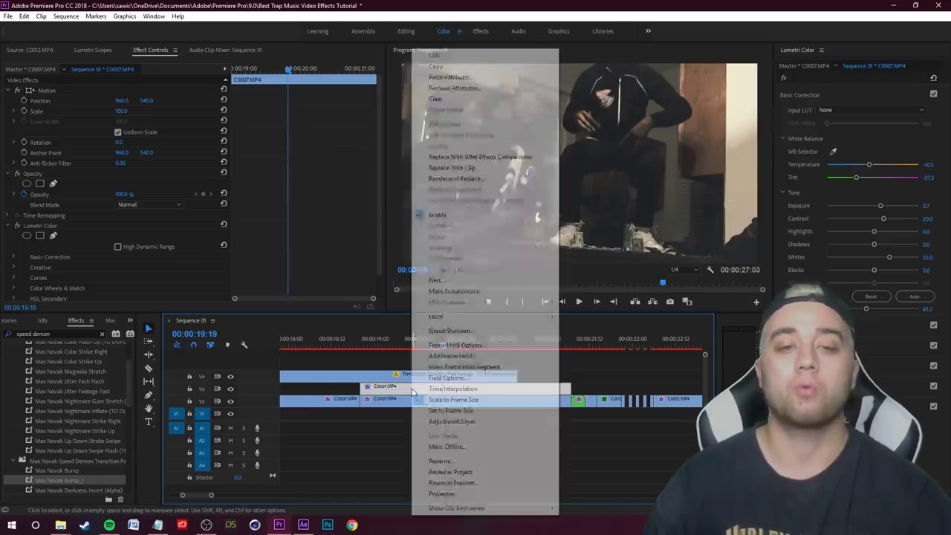
Remove the motion, opacity, time remapping and Lumetri Color attributes from the C0007.MP4 copy on V3.
right_click(411, 394)
left_click(476, 88)
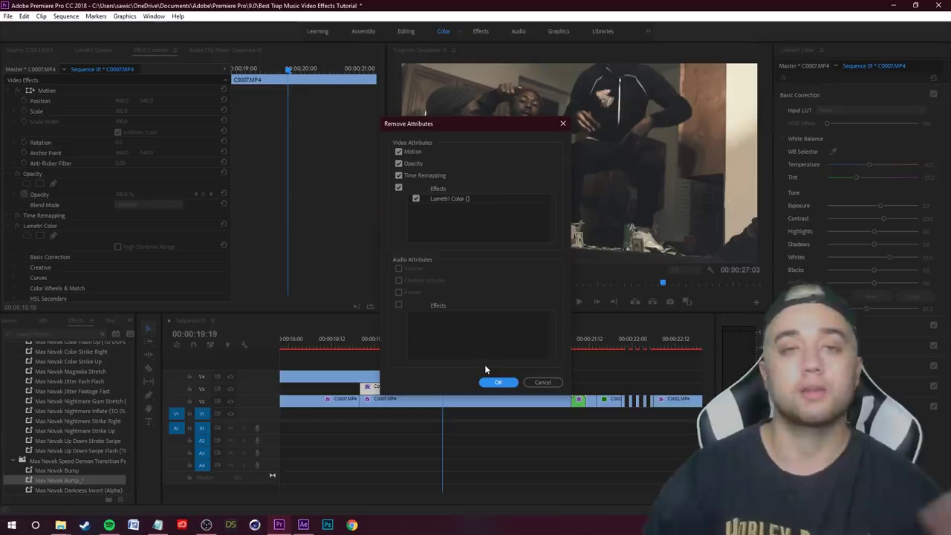
left_click(496, 382)
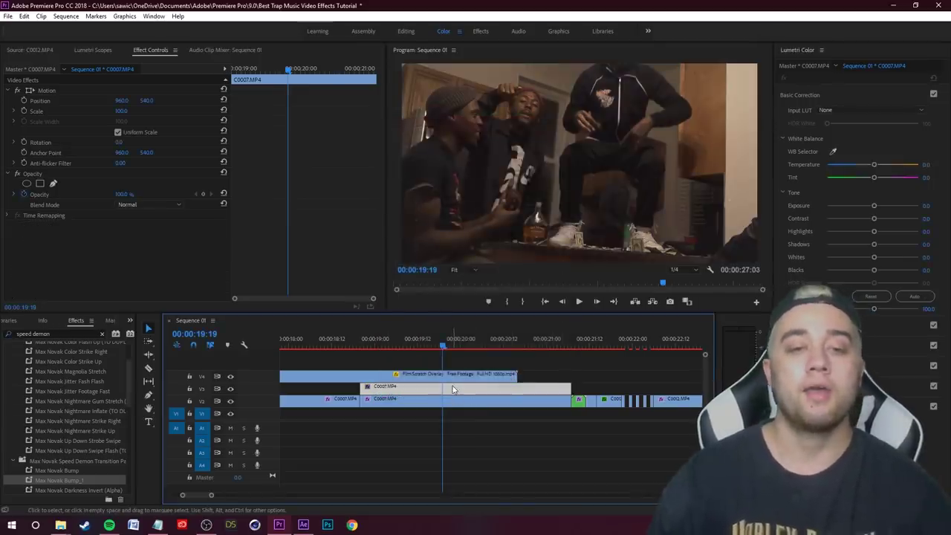
Replace the ungraded C0007.MP4 copy on V3 with an After Effects composition.
right_click(453, 385)
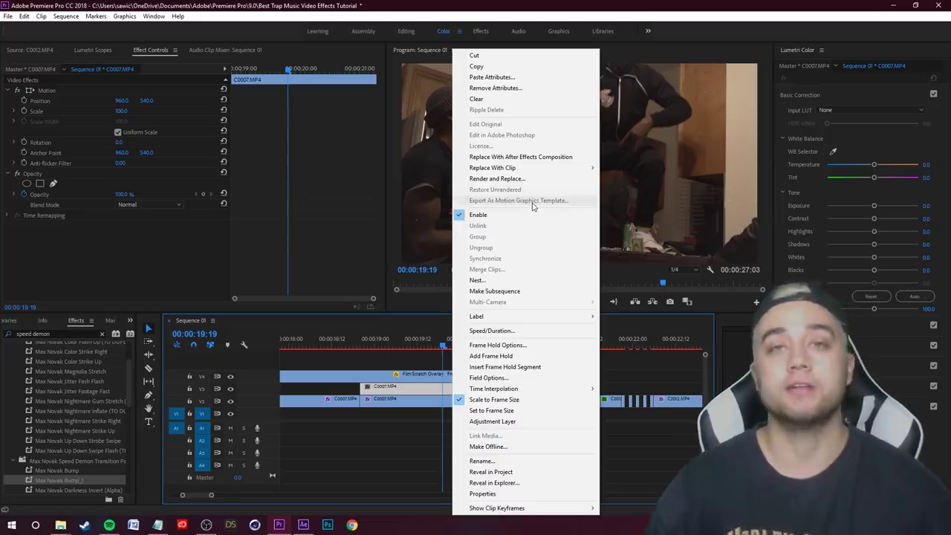
right_click(401, 405)
left_click_drag(380, 402, 374, 401)
key("ctrl+z")
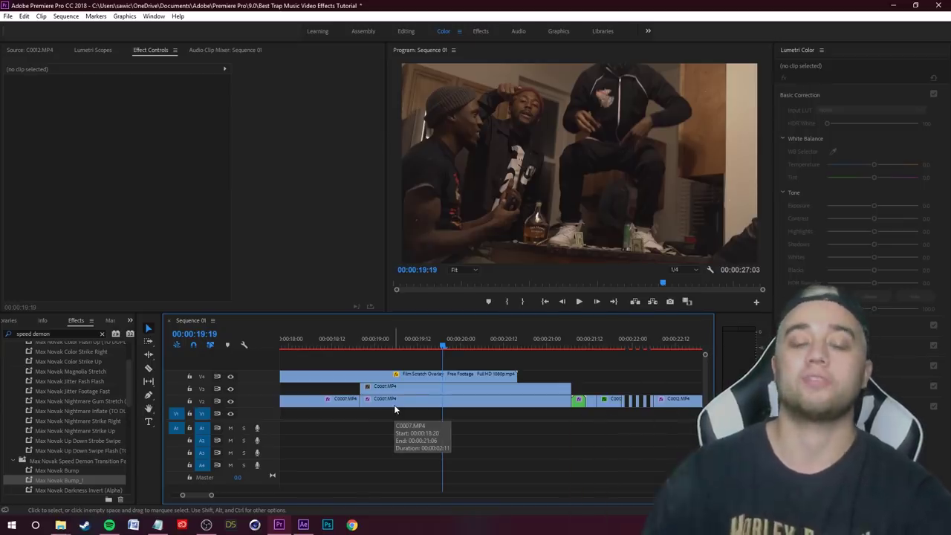
right_click(394, 400)
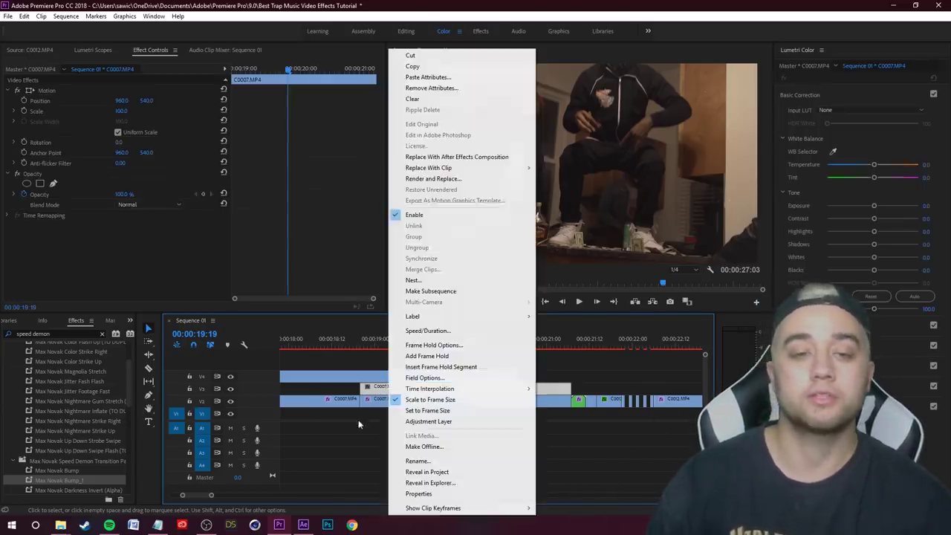
left_click(454, 158)
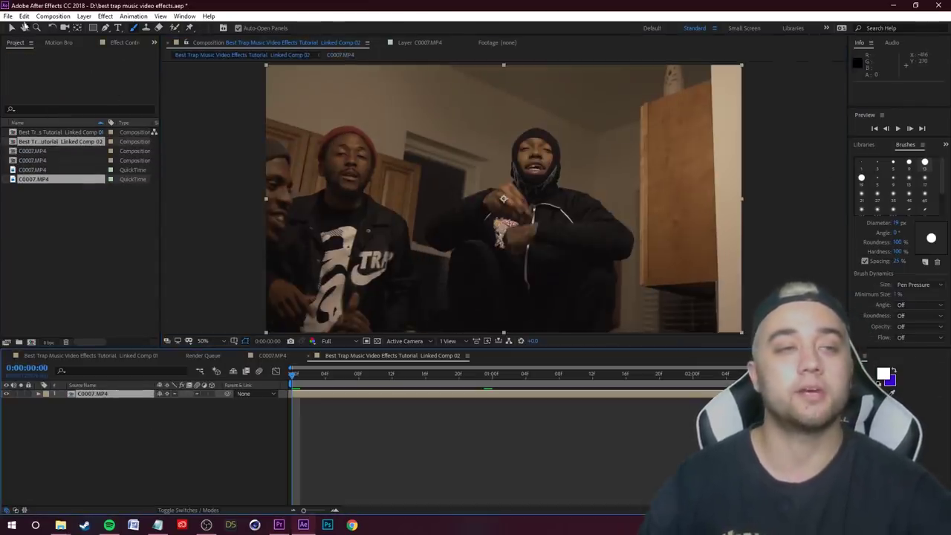
In After Effects, start Track Motion on the footage layer inside the nested C0007.MP4 composition, and check that the Tracker panel is enabled.
key("v")
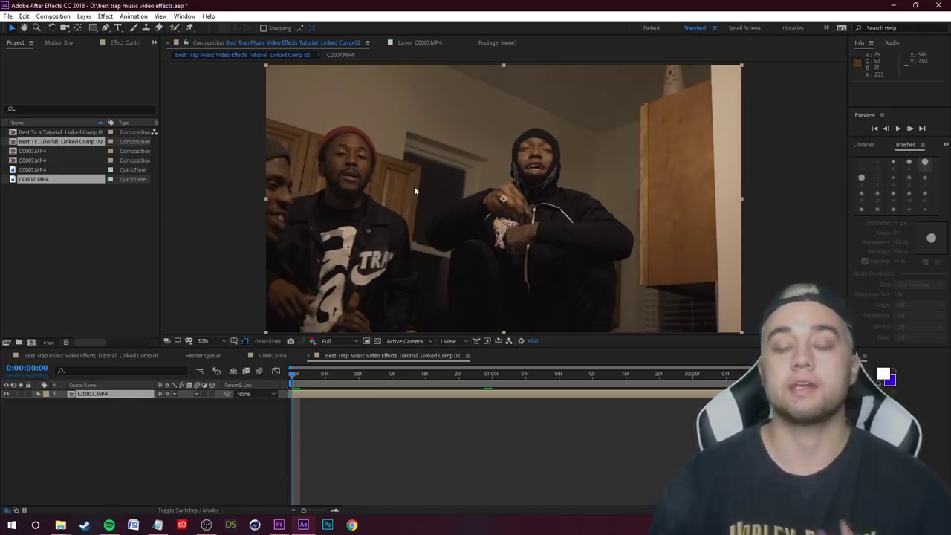
right_click(95, 392)
right_click(101, 423)
right_click(88, 394)
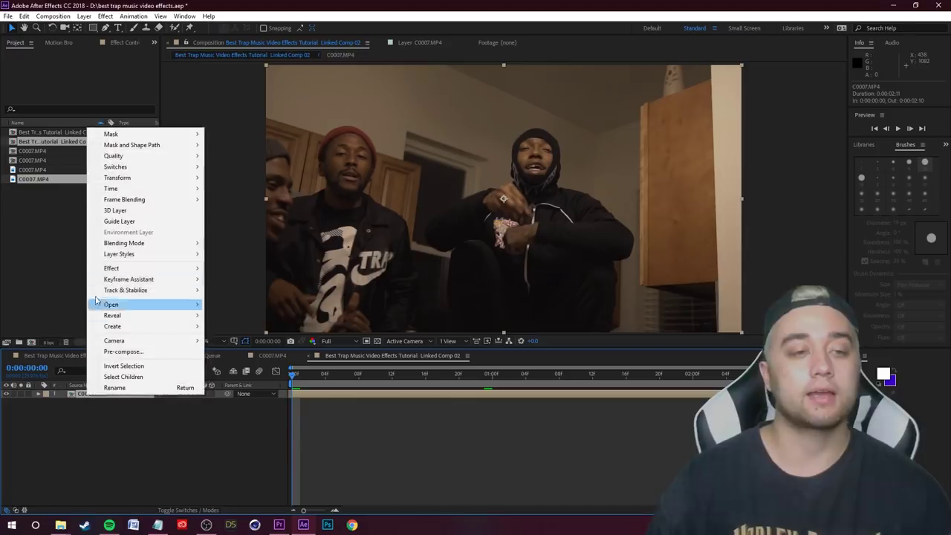
mouse_move(169, 298)
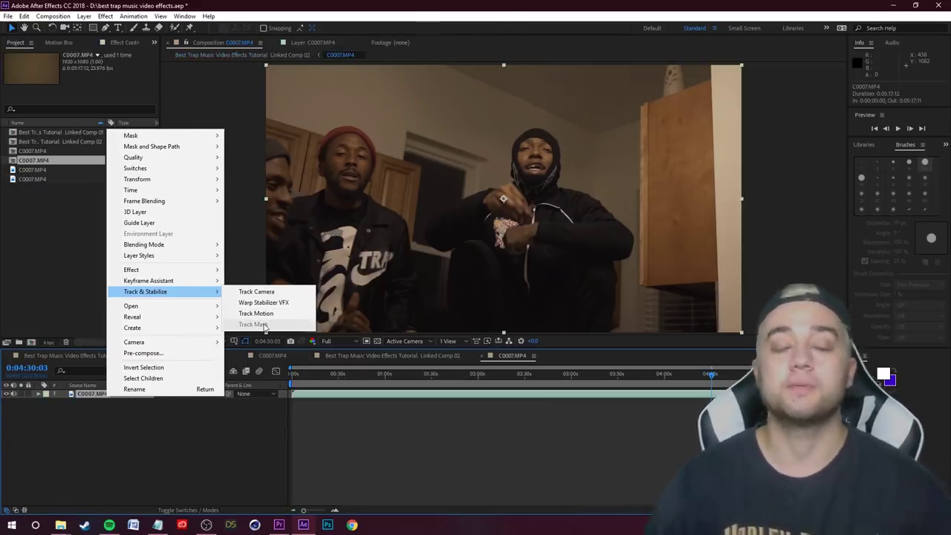
left_click(252, 313)
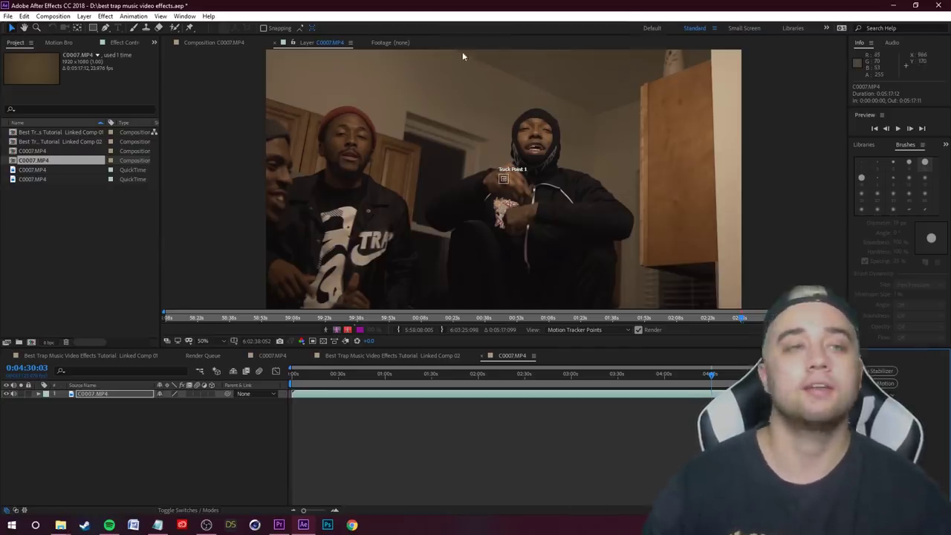
left_click(184, 16)
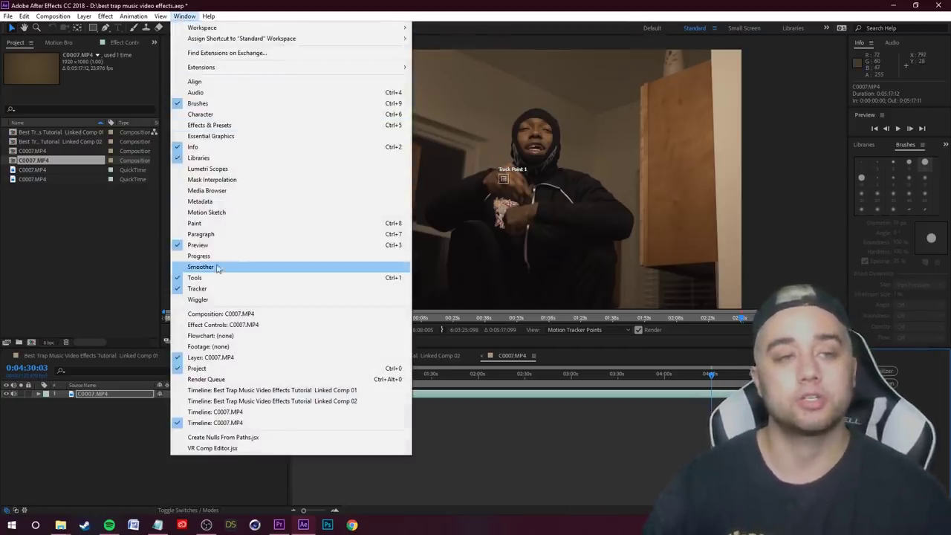
left_click(901, 352)
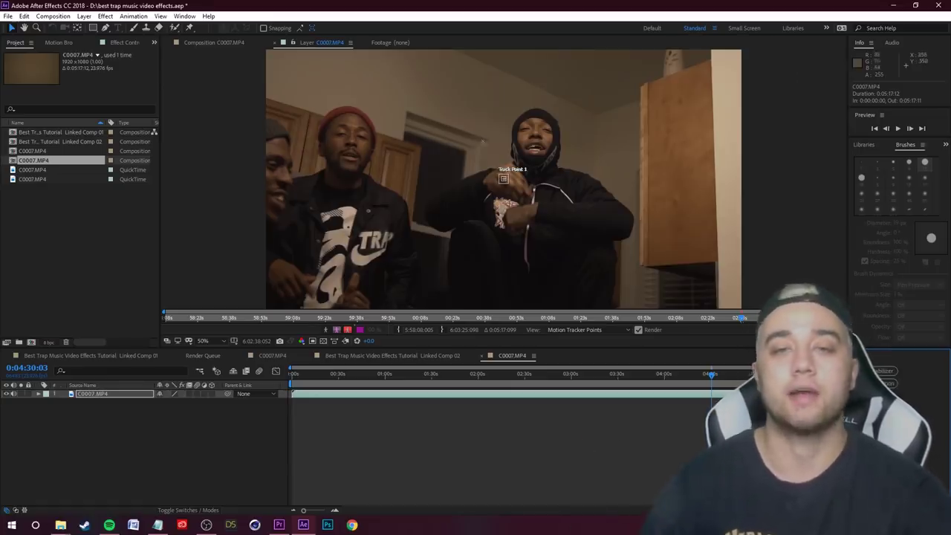
Place Track Point 1 between the eyes of the man in the black hood.
scroll(534, 137, "up", 1)
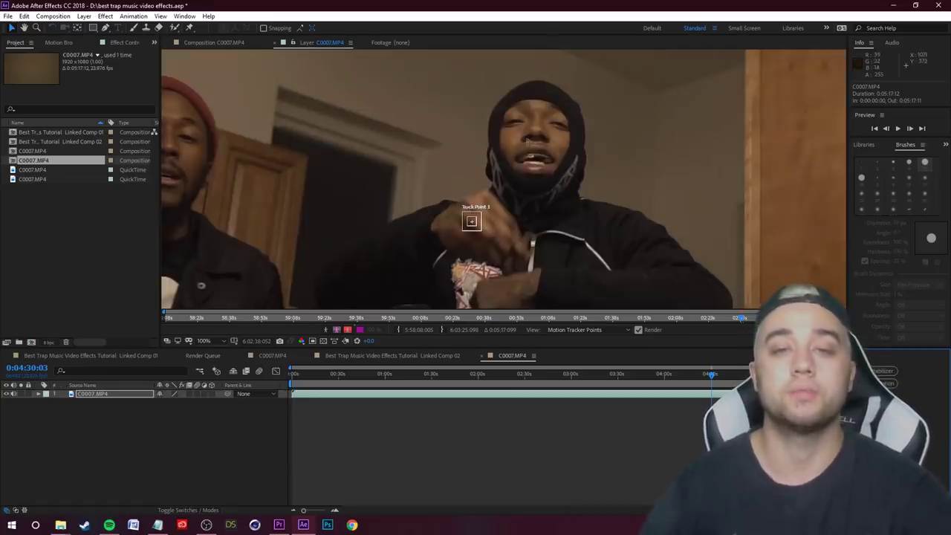
scroll(471, 221, "up", 1)
left_click_drag(440, 264, 571, 68)
left_click_drag(611, 143, 616, 238)
left_click_drag(571, 163, 572, 145)
scroll(593, 186, "down", 2)
scroll(593, 188, "up", 1)
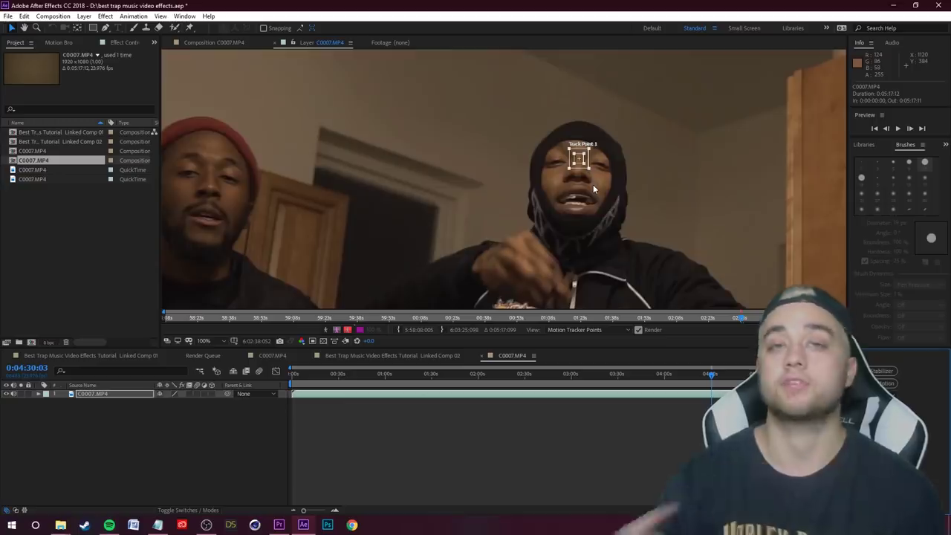
key("comma")
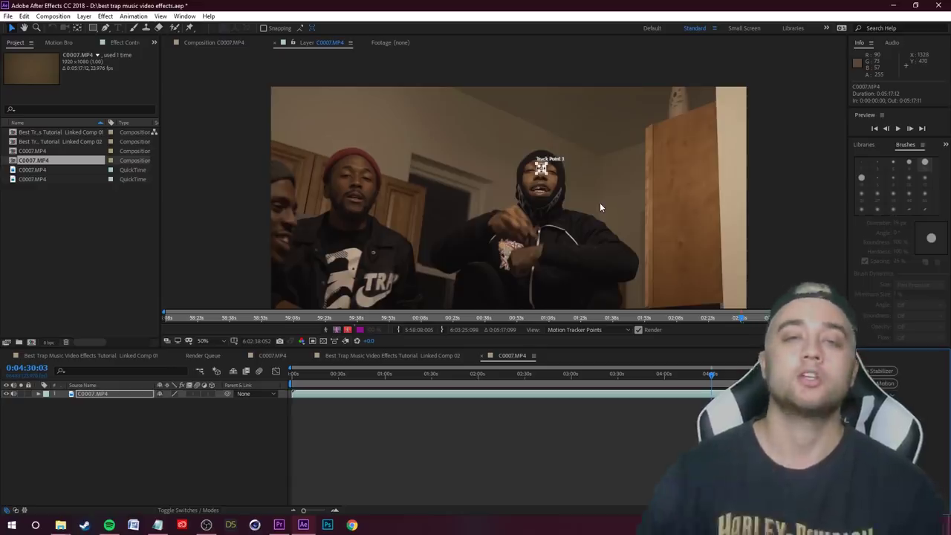
Analyze Track Point 1 forward through the shot and apply the tracking data to the X and Y dimensions.
scroll(511, 223, "up", 1)
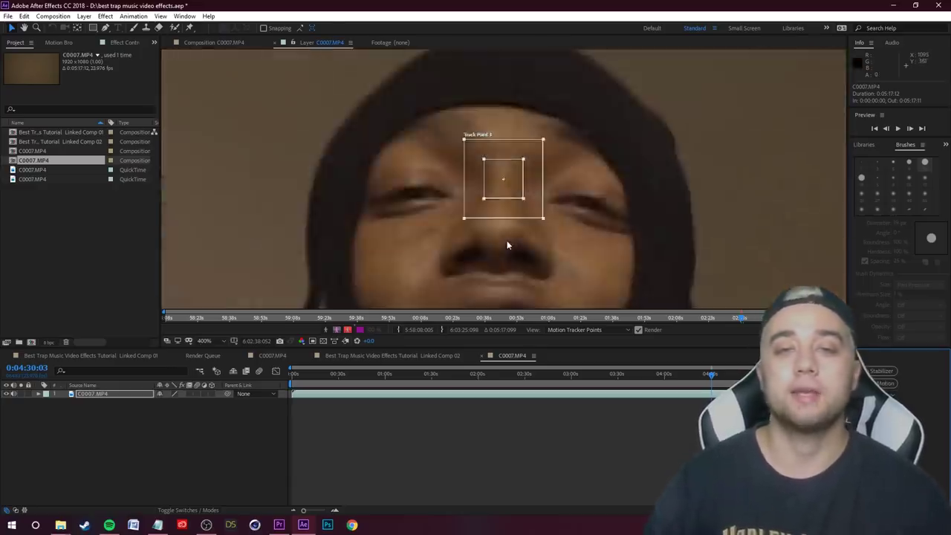
scroll(507, 240, "down", 3)
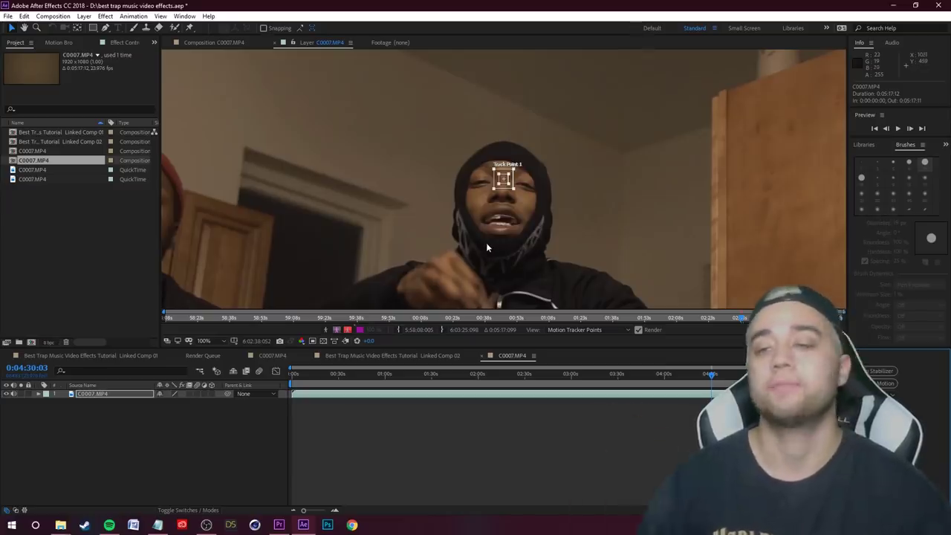
scroll(507, 180, "up", 2)
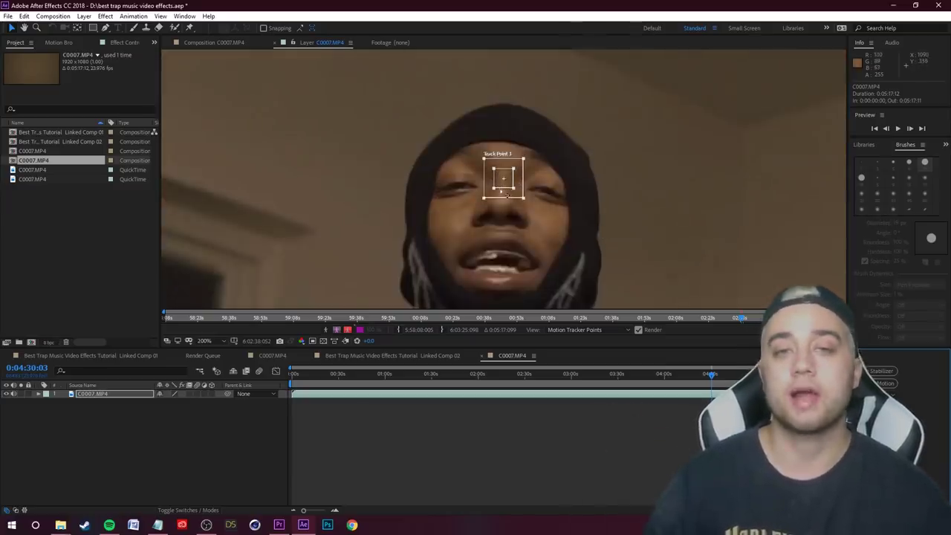
scroll(524, 217, "down", 2)
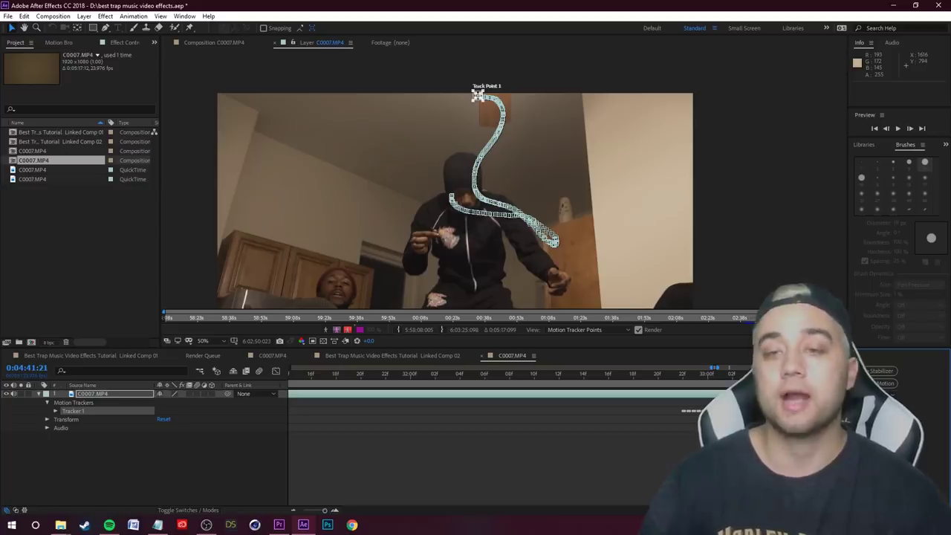
left_click(872, 479)
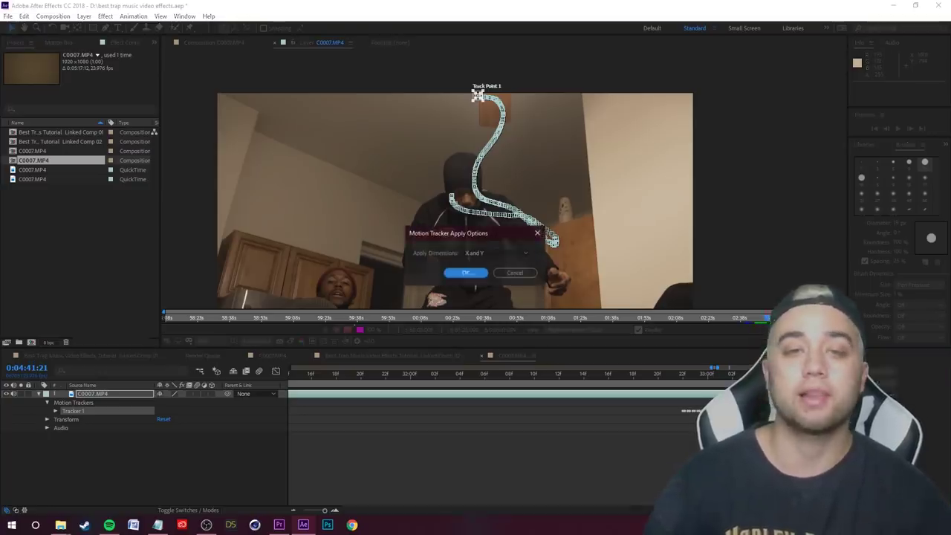
left_click(465, 276)
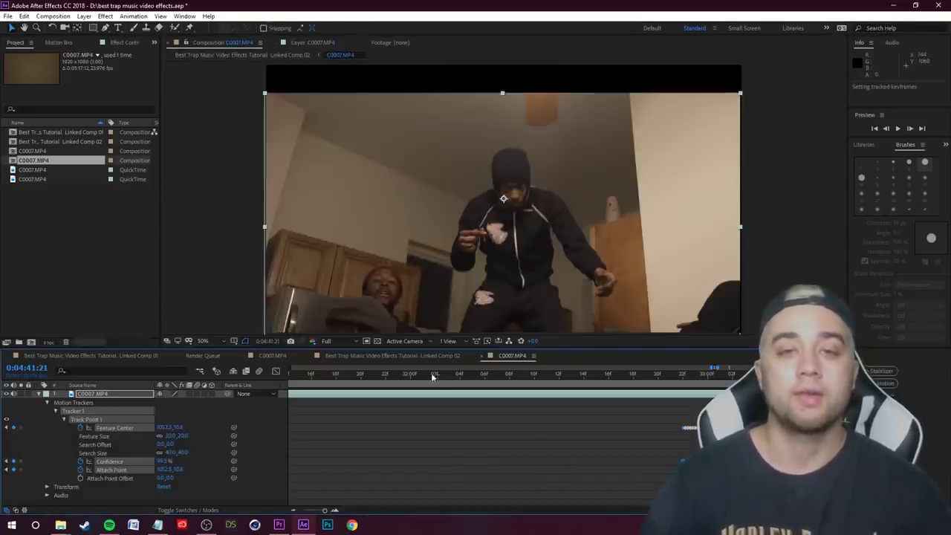
Play back the tracked section of the footage from about 0:04:32 to check the applied motion.
scroll(617, 427, "down", 5)
scroll(636, 436, "down", 5)
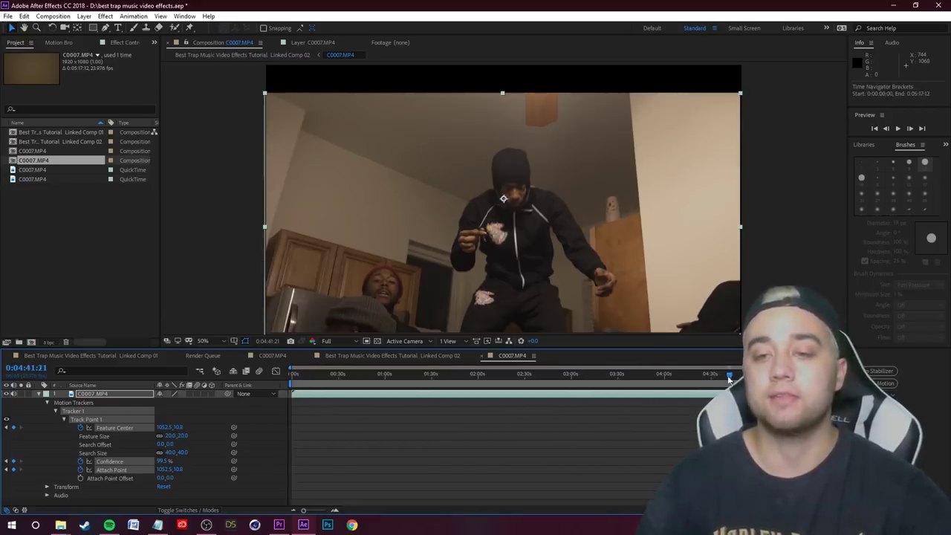
left_click_drag(729, 376, 715, 375)
scroll(624, 253, "down", 2)
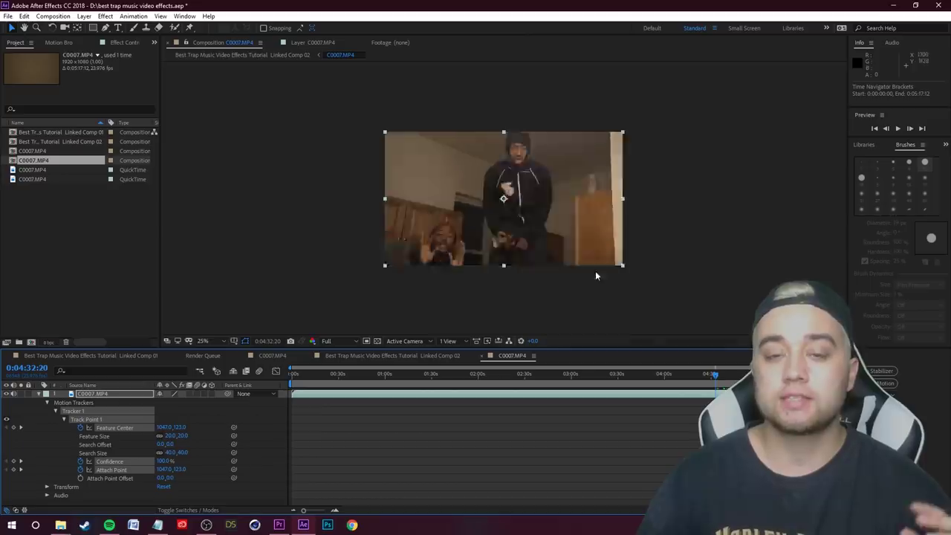
key("space")
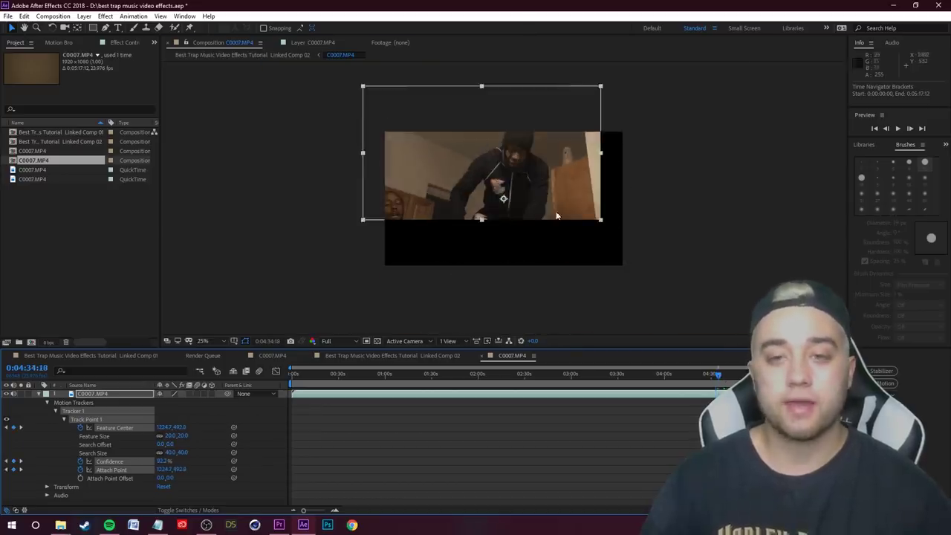
Enlarge the footage layer to cover the black edges around the frame, and play back the tracked section to check the framing.
left_click_drag(721, 377, 721, 377)
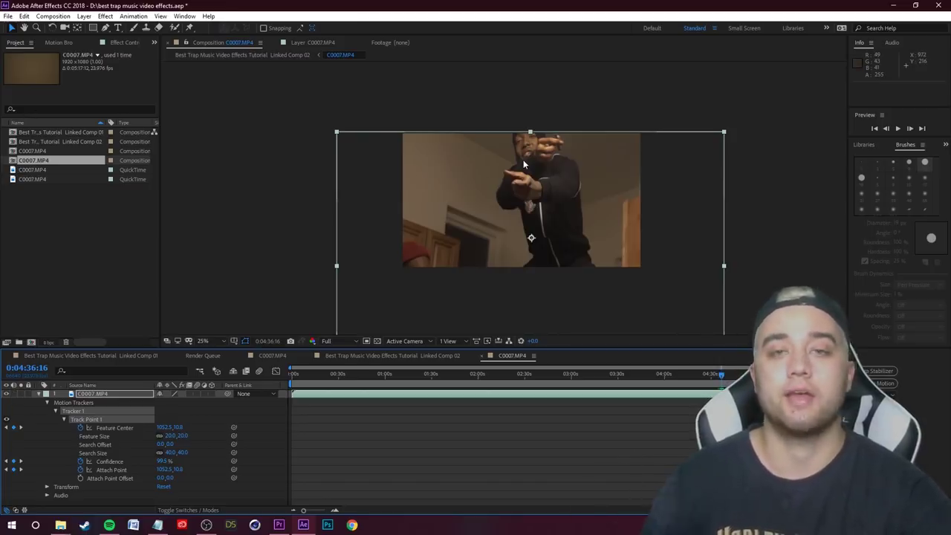
key("space")
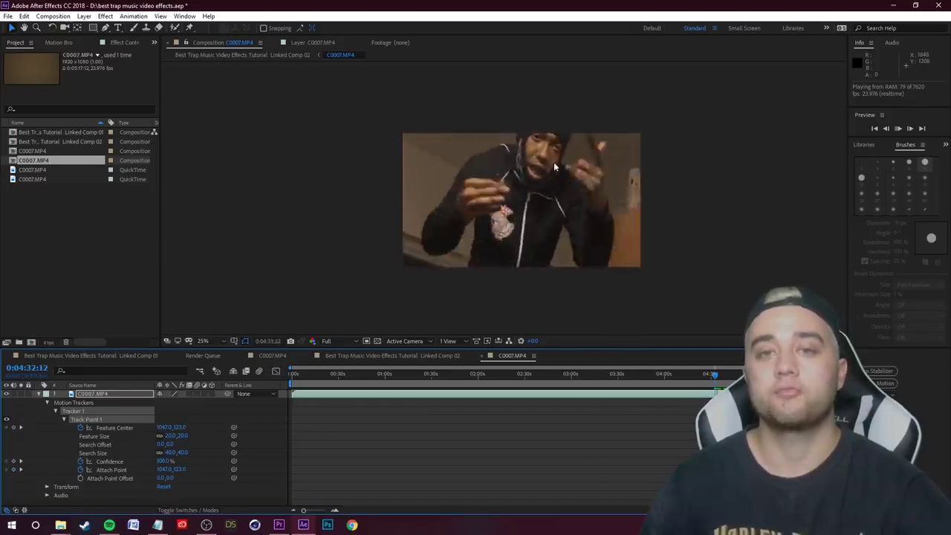
key("space")
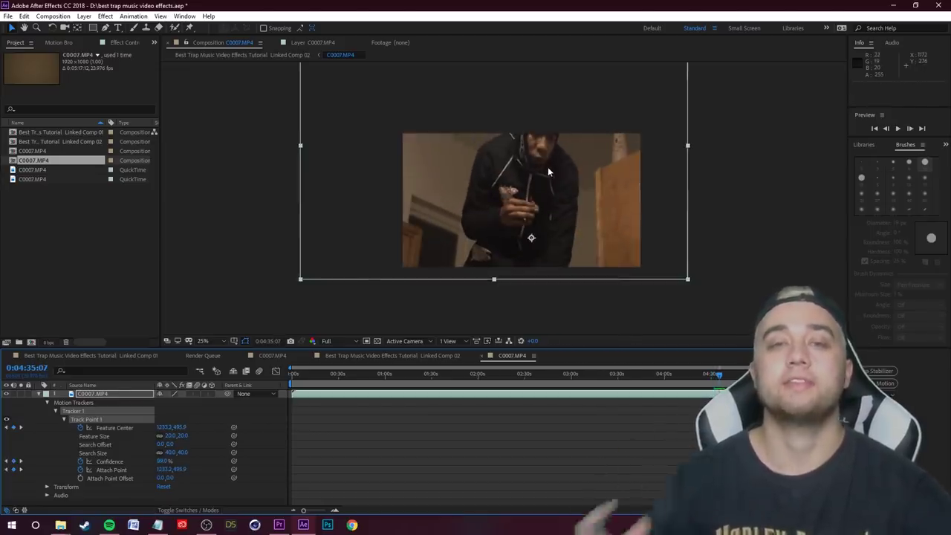
key("period")
left_click_drag(719, 382, 725, 380)
key("comma")
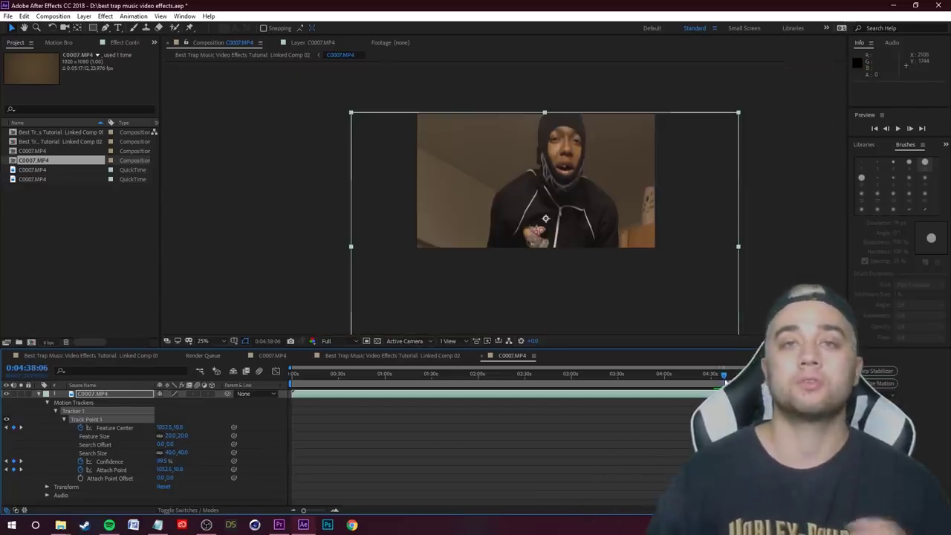
key("space")
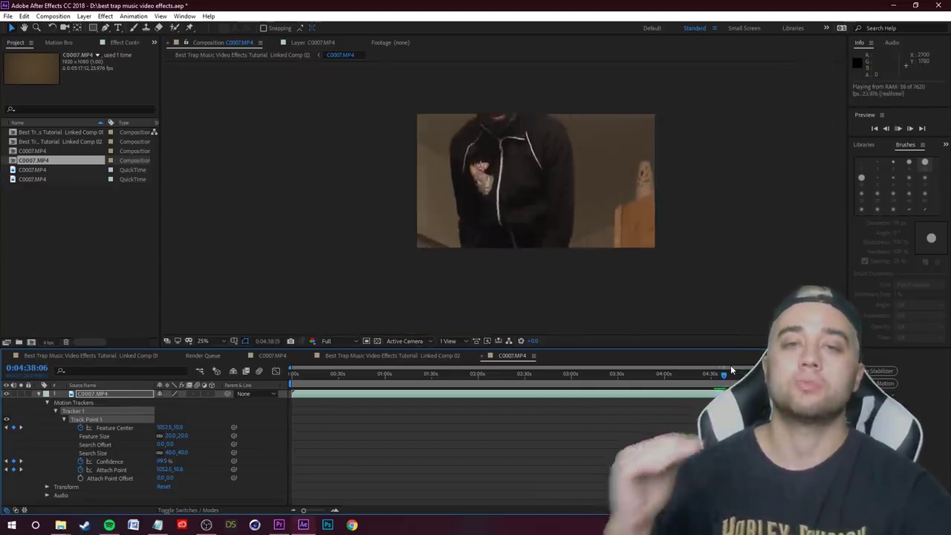
key("space")
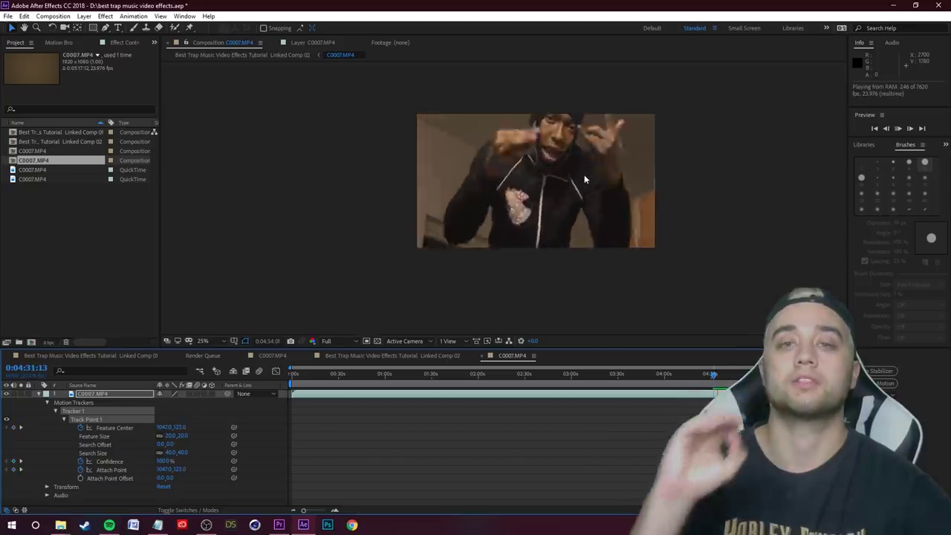
key("space")
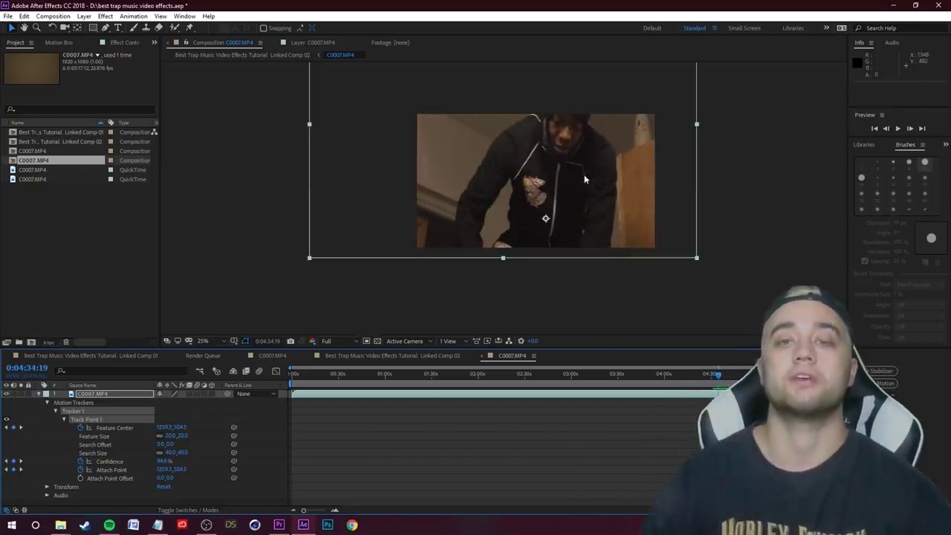
Save the After Effects project and switch to Premiere Pro, bringing the linked composition on V3 into view.
left_click(8, 15)
left_click(30, 95)
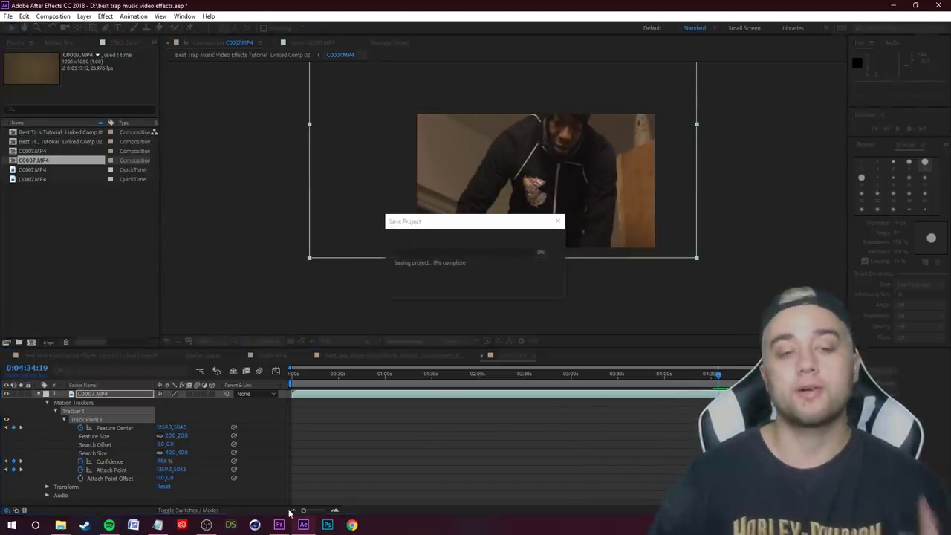
left_click(279, 524)
left_click(493, 358)
scroll(498, 363, "down", 3)
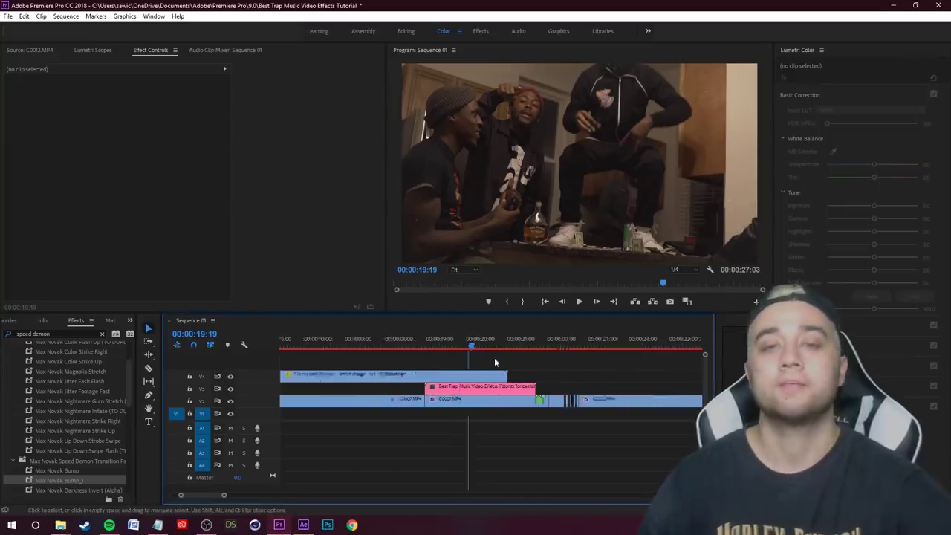